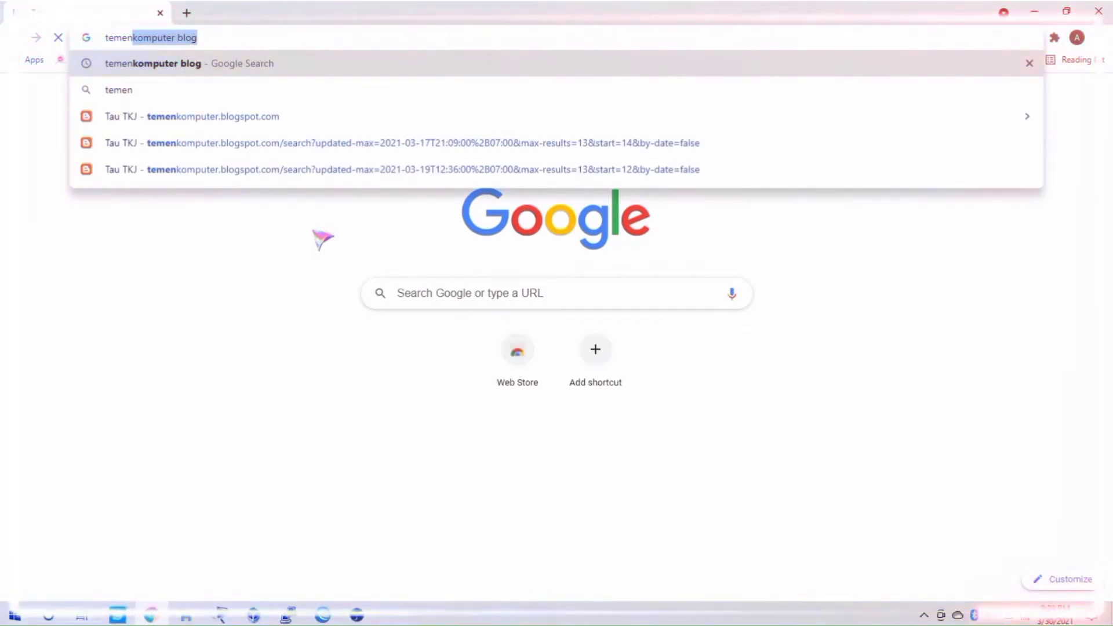
Step: Search for 'temenkomputer blog' and open the Tau TKJ blog from the results
key(Right)
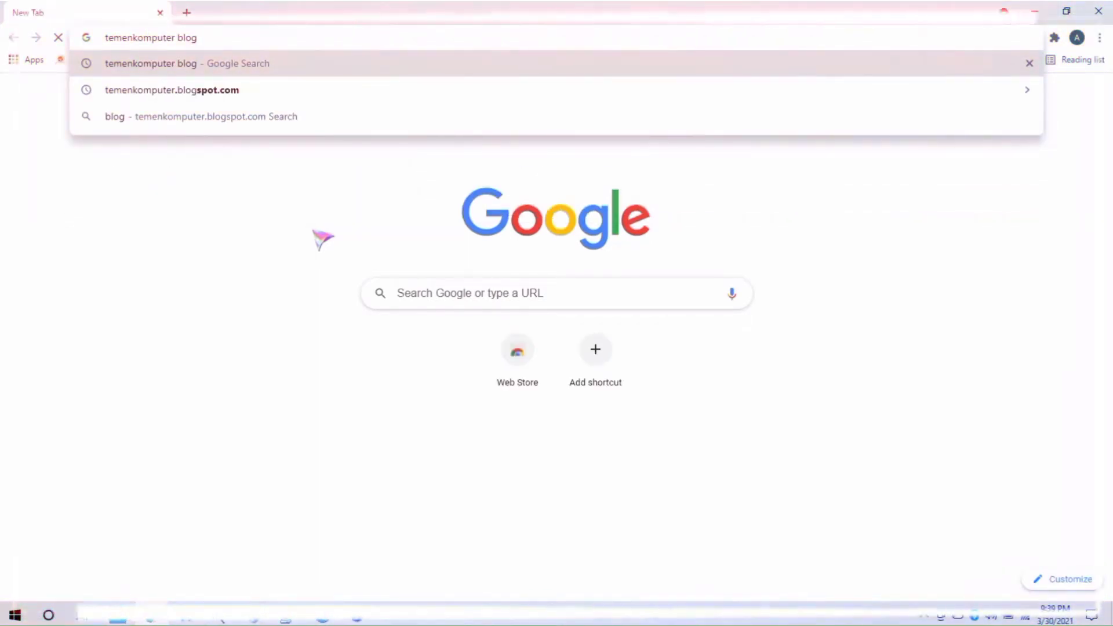
key(Return)
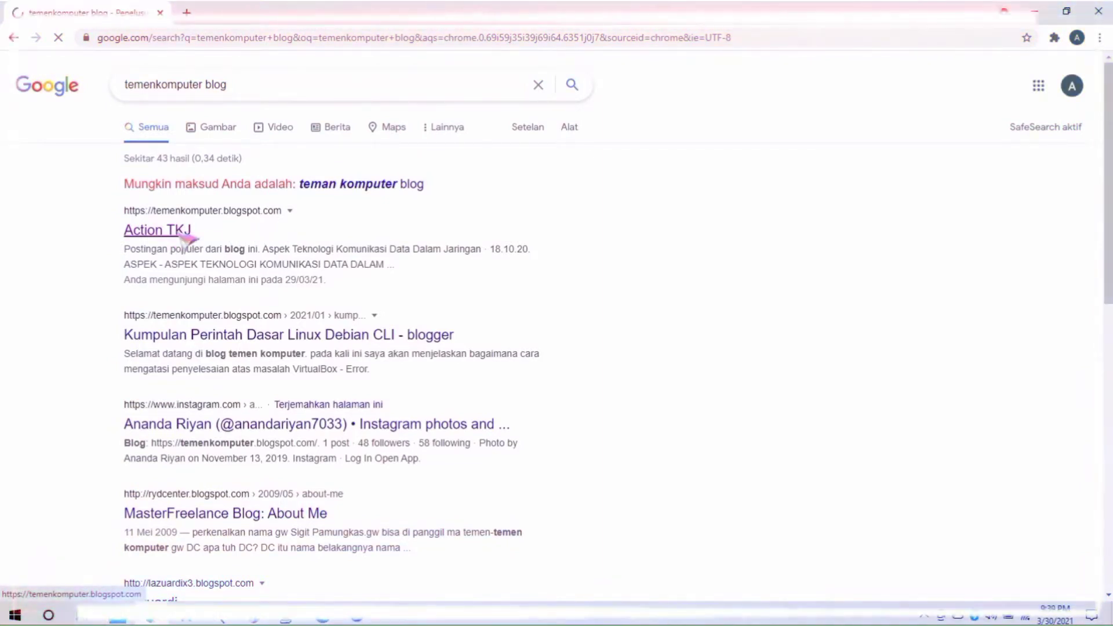
click(157, 230)
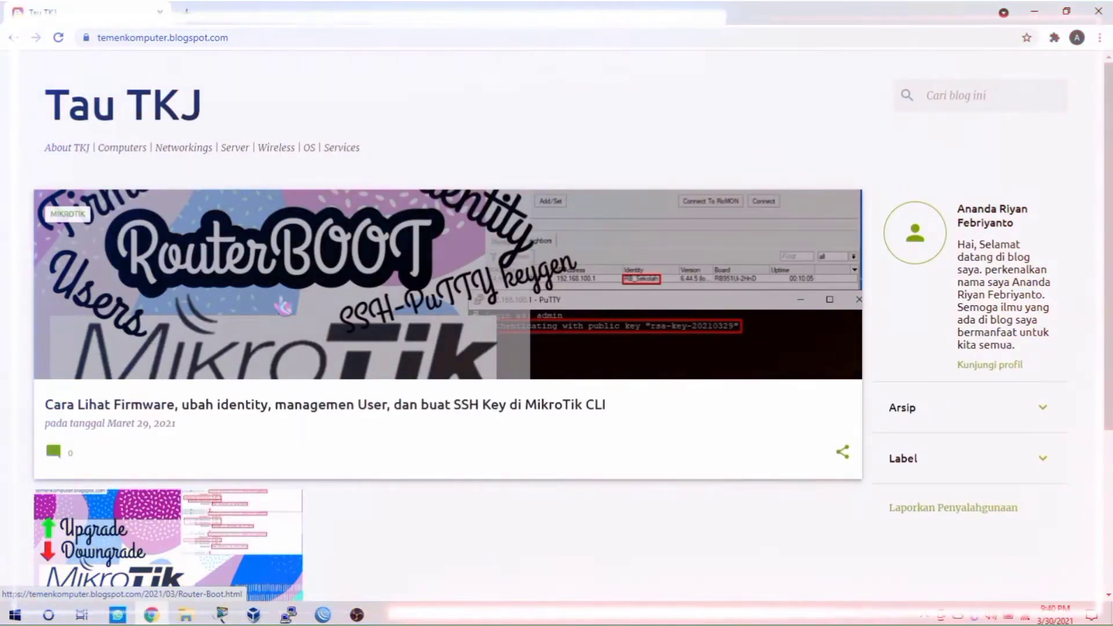
Step: Load the blog's older posts and scroll to 'Cara Remote Mikrotik dengan berbagai Cara'
scroll(643, 511, down, 4)
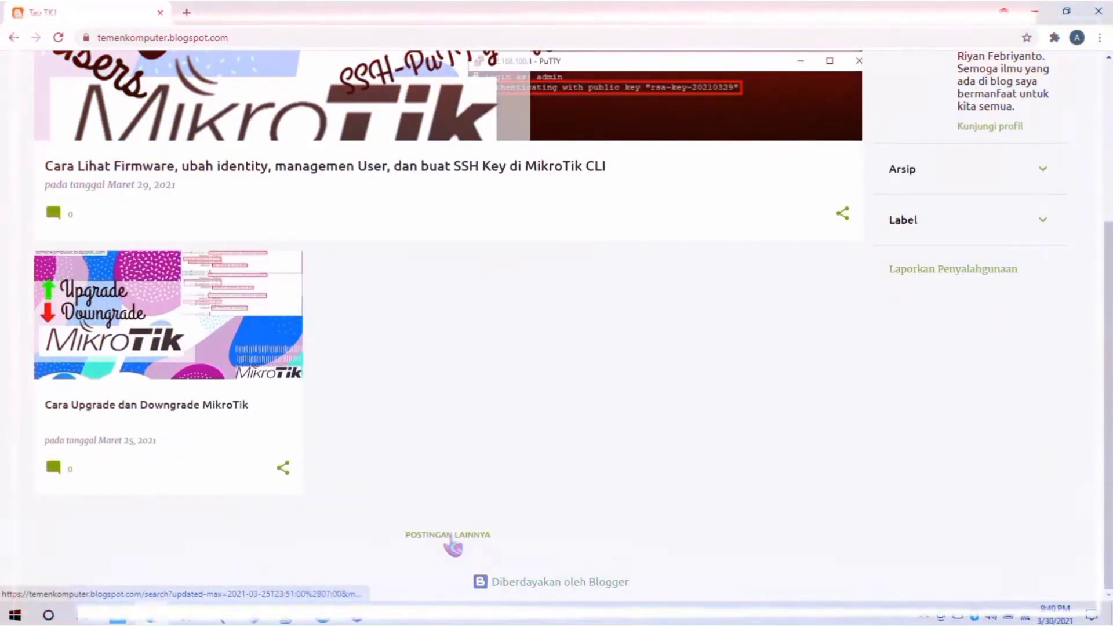
click(451, 534)
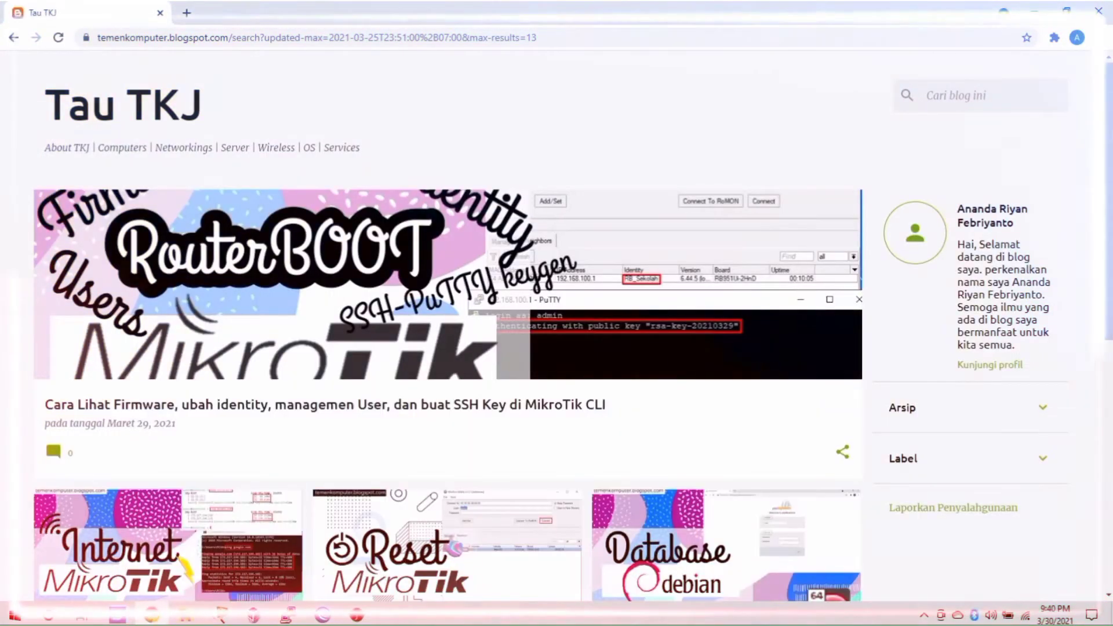
scroll(451, 536, down, 2)
scroll(453, 545, down, 4)
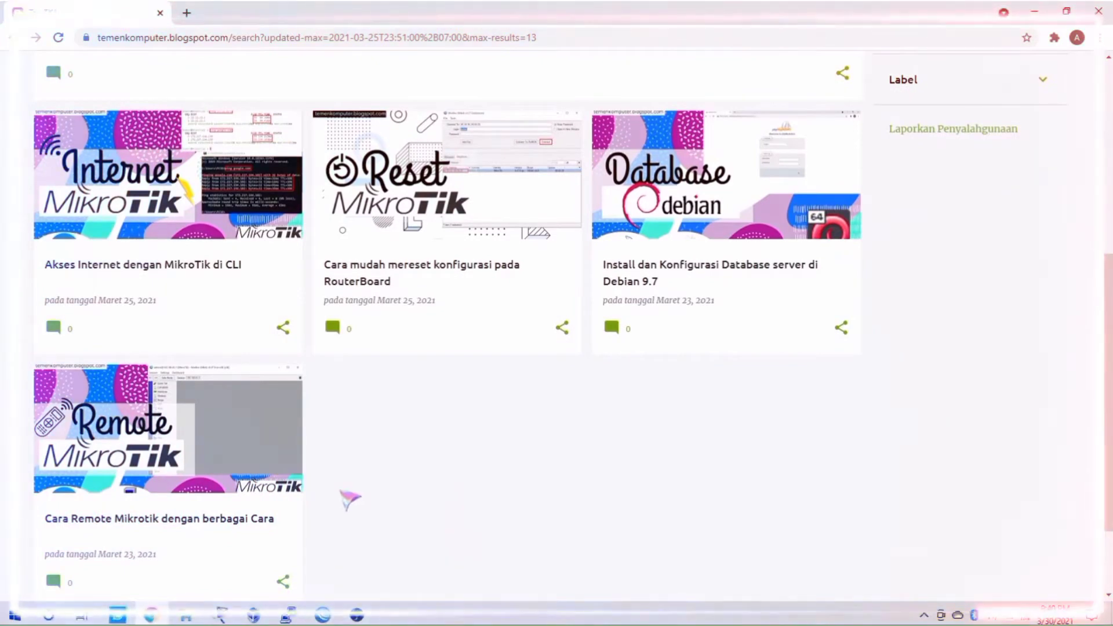
Step: Open the Remote MikroTik article and read through its Pengertian, Fungsi and Kernel sections
click(280, 485)
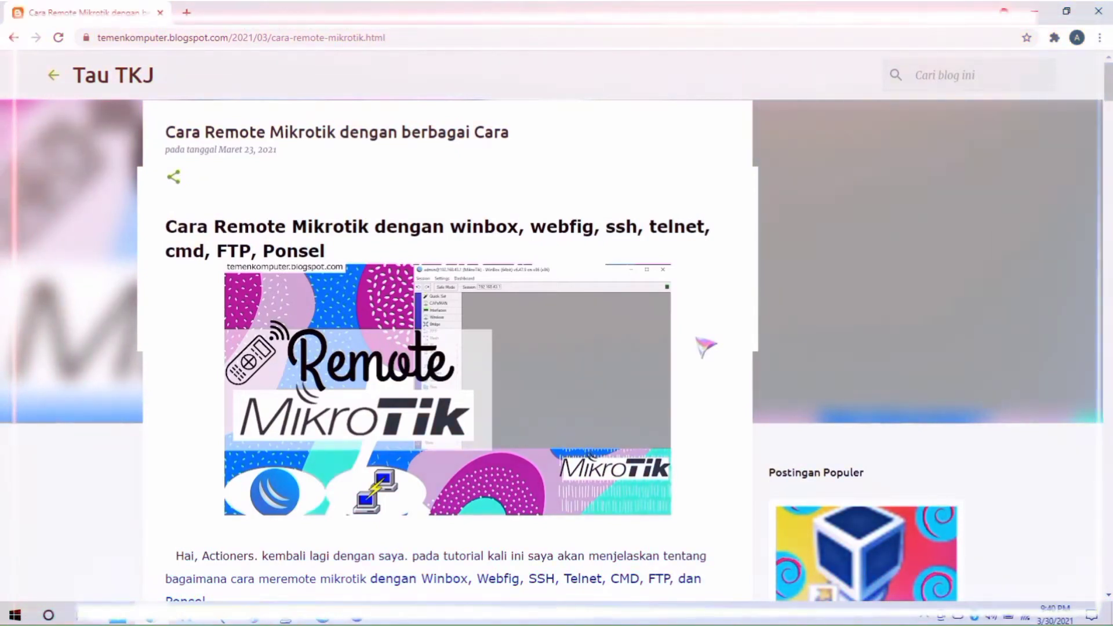
scroll(705, 347, down, 1)
scroll(705, 348, down, 1)
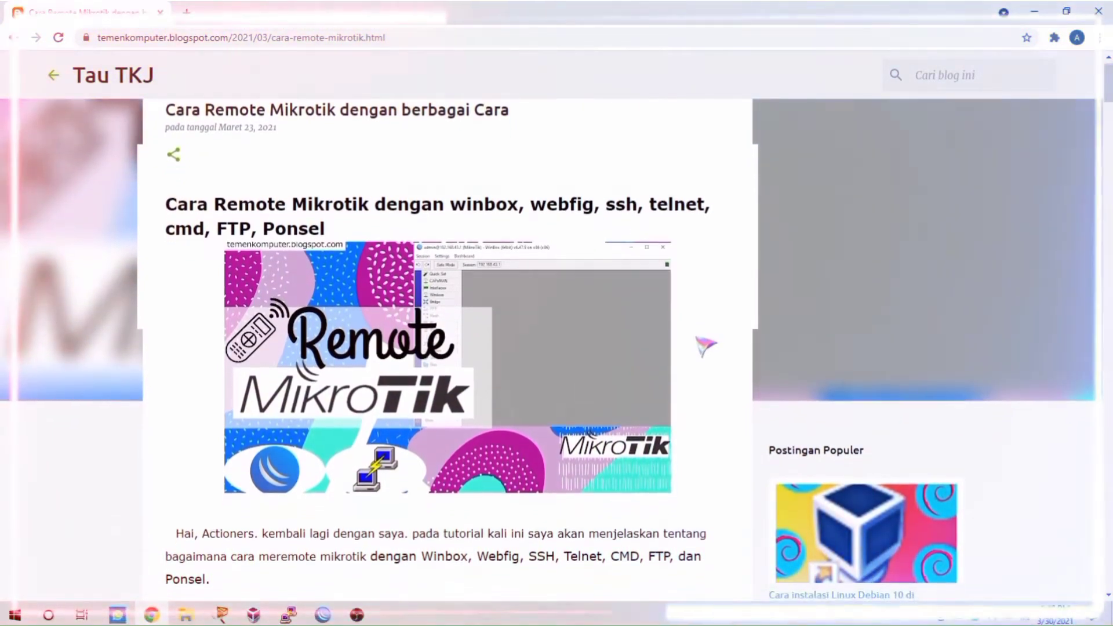
scroll(698, 319, down, 3)
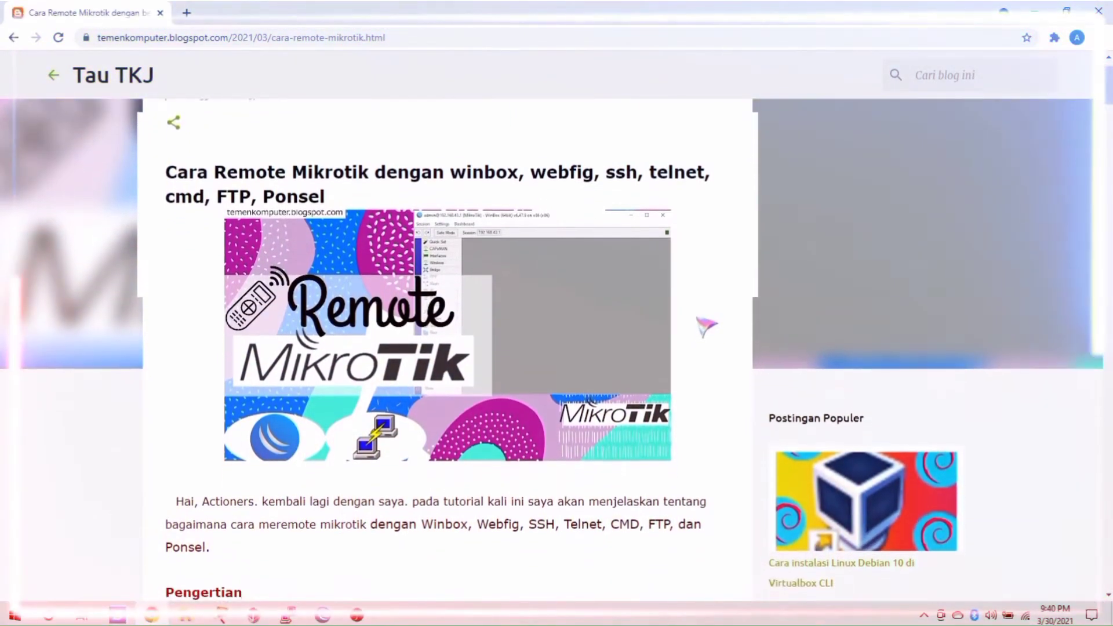
scroll(698, 319, down, 2)
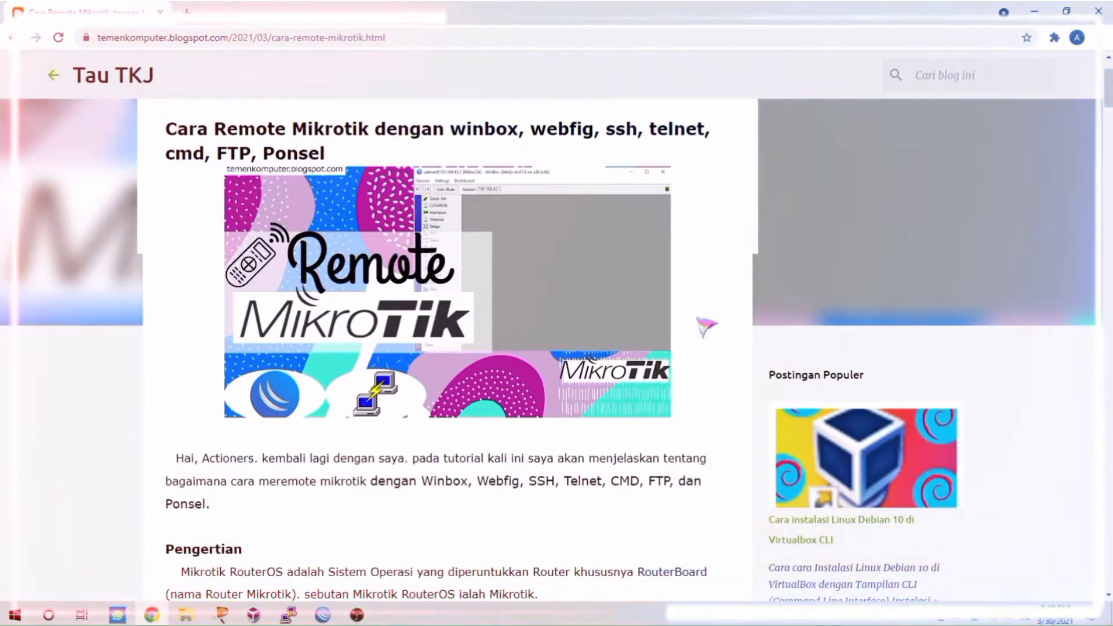
scroll(706, 326, down, 5)
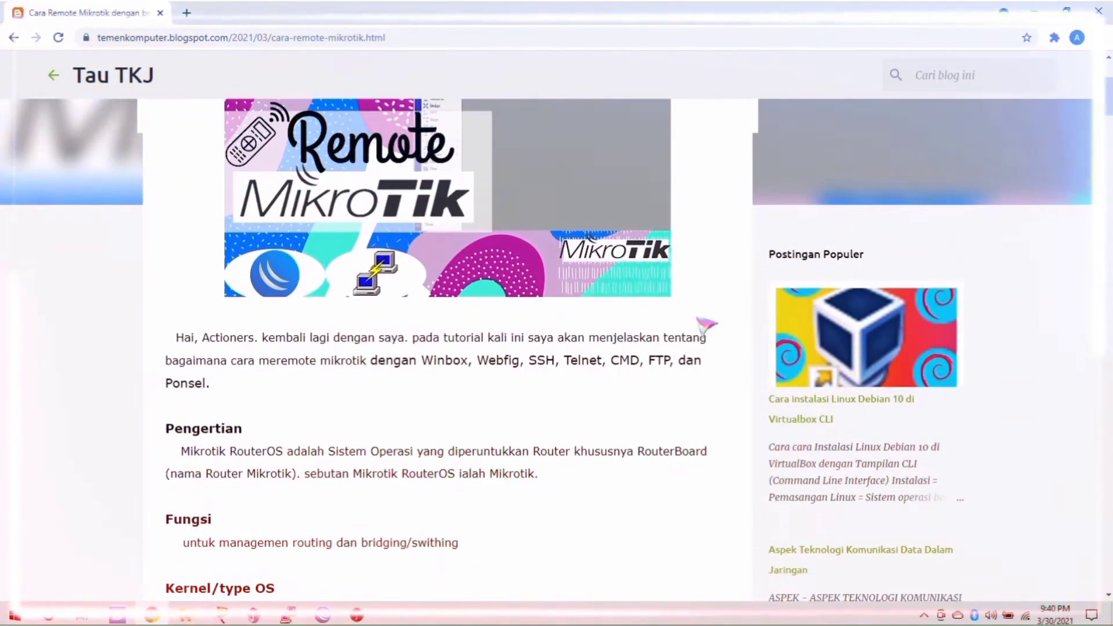
scroll(706, 327, down, 2)
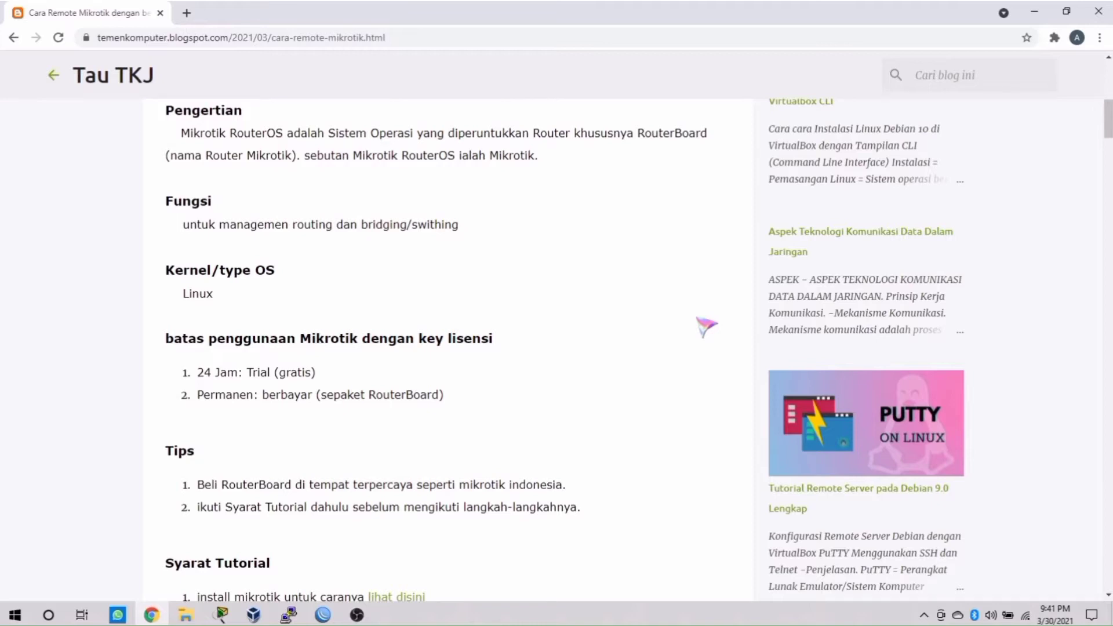
Step: Scroll down to the article's Syarat Tutorial and Daftar ISI lists
scroll(698, 319, down, 6)
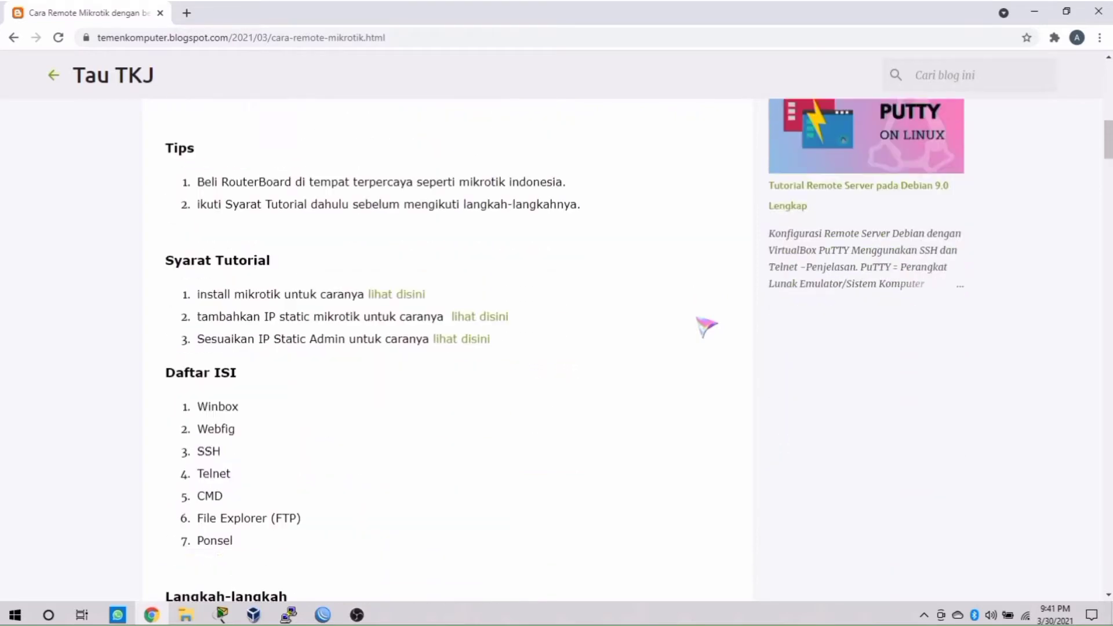
scroll(706, 327, down, 2)
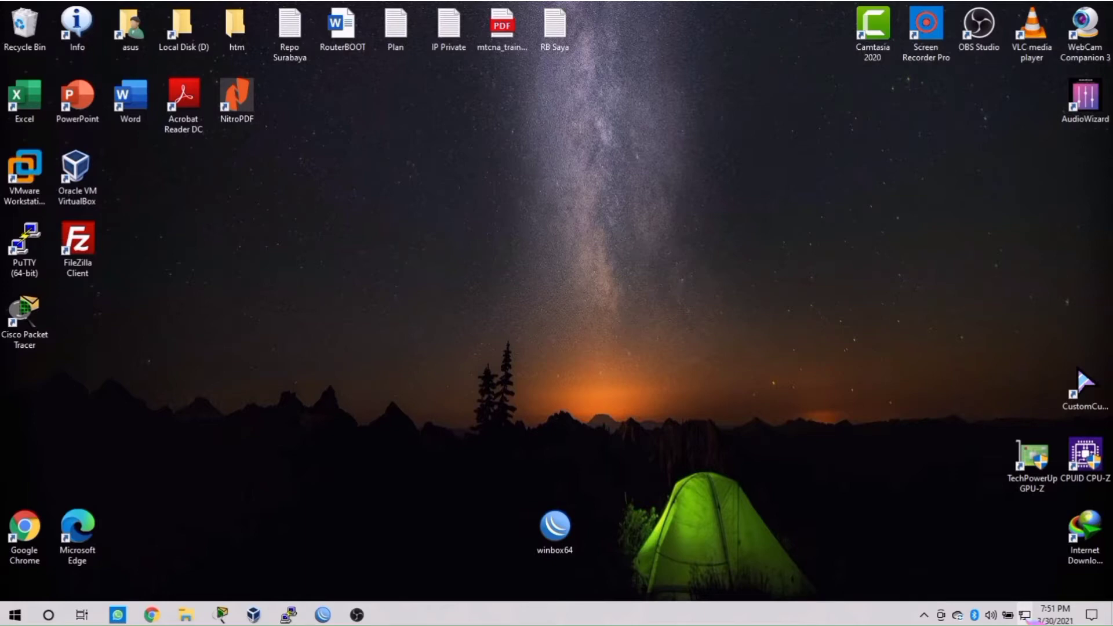
Step: Open Network & Internet settings and bring up the list of network adapters
right_click(1025, 619)
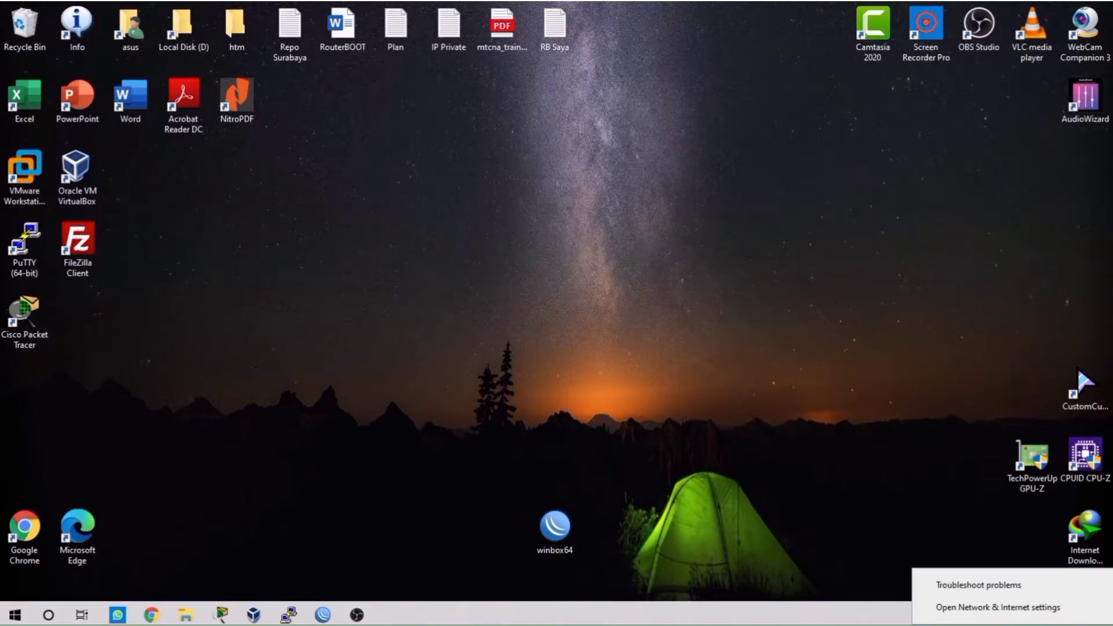
click(1021, 612)
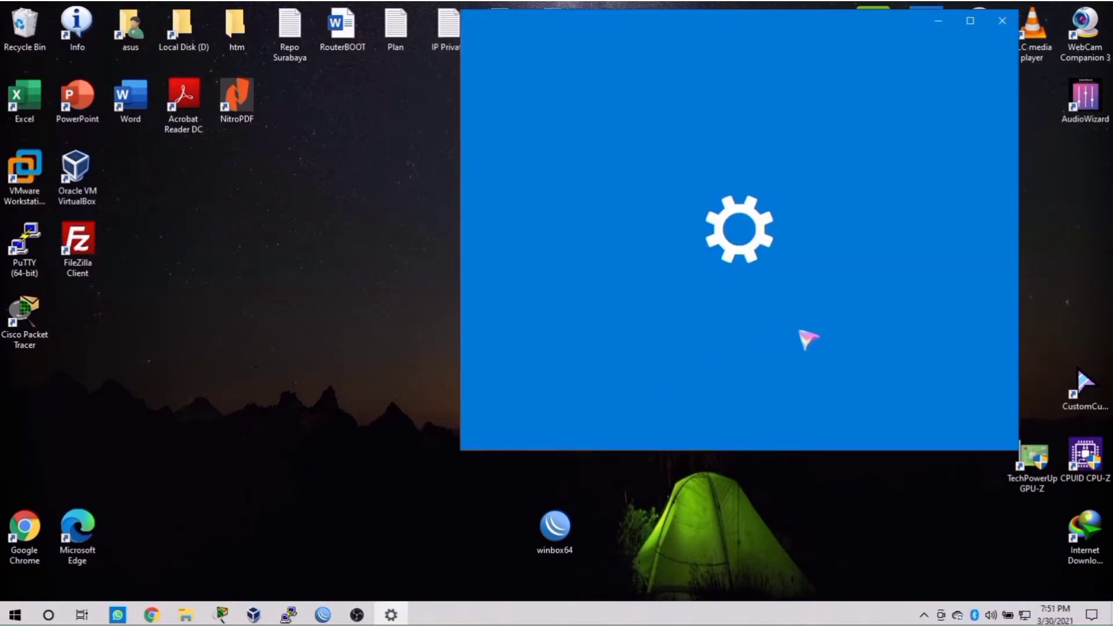
scroll(831, 348, down, 3)
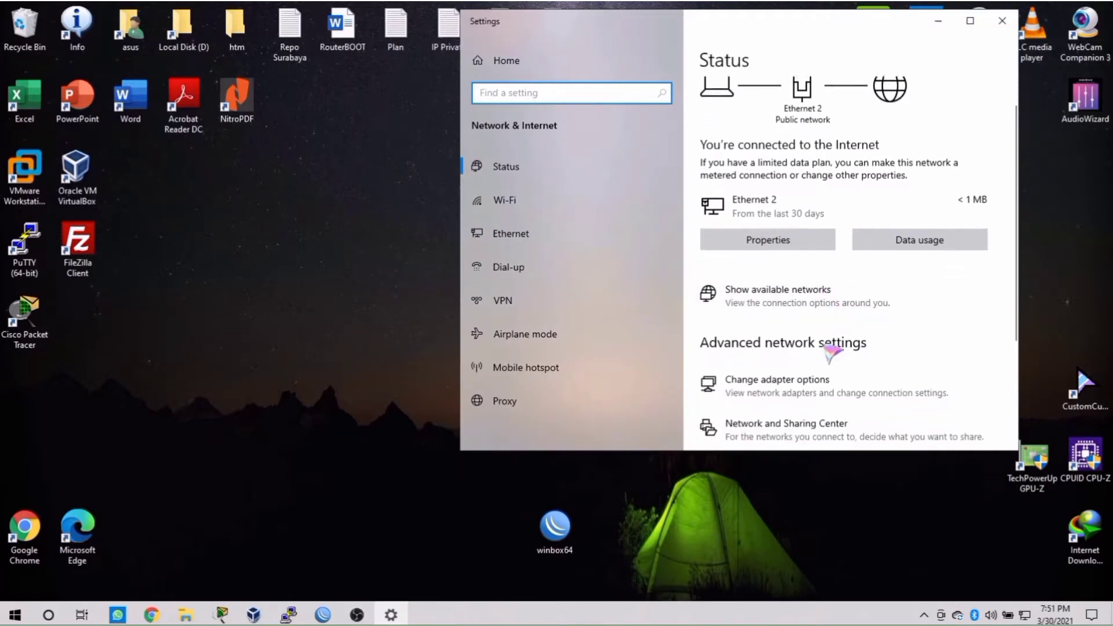
click(839, 351)
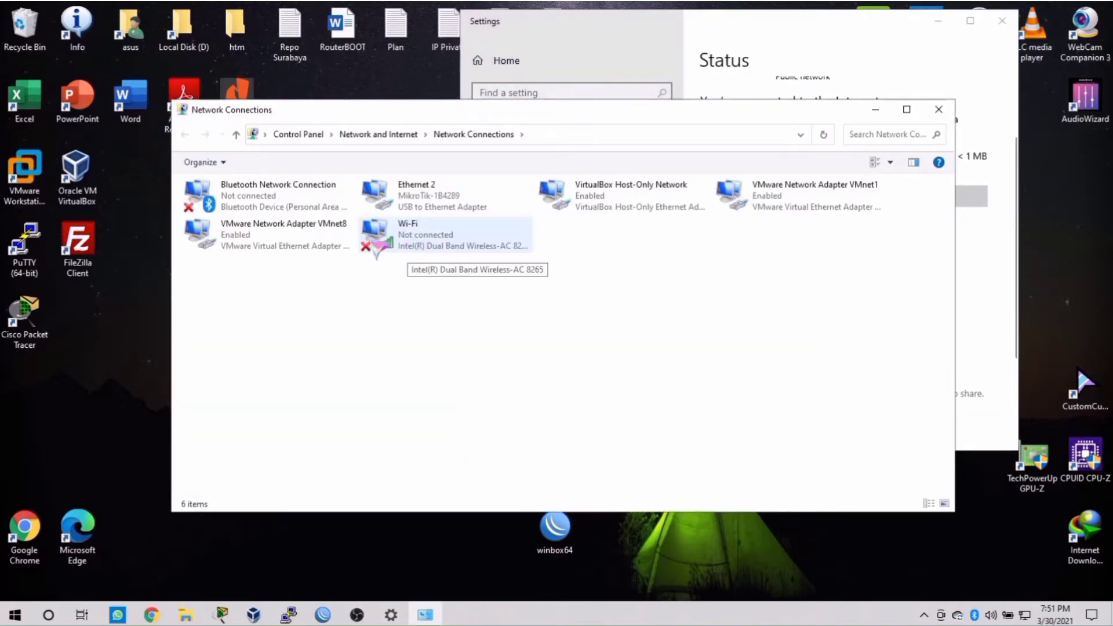
Step: Inspect the Ethernet 2 adapter's IPv4 settings and close them unchanged
click(413, 211)
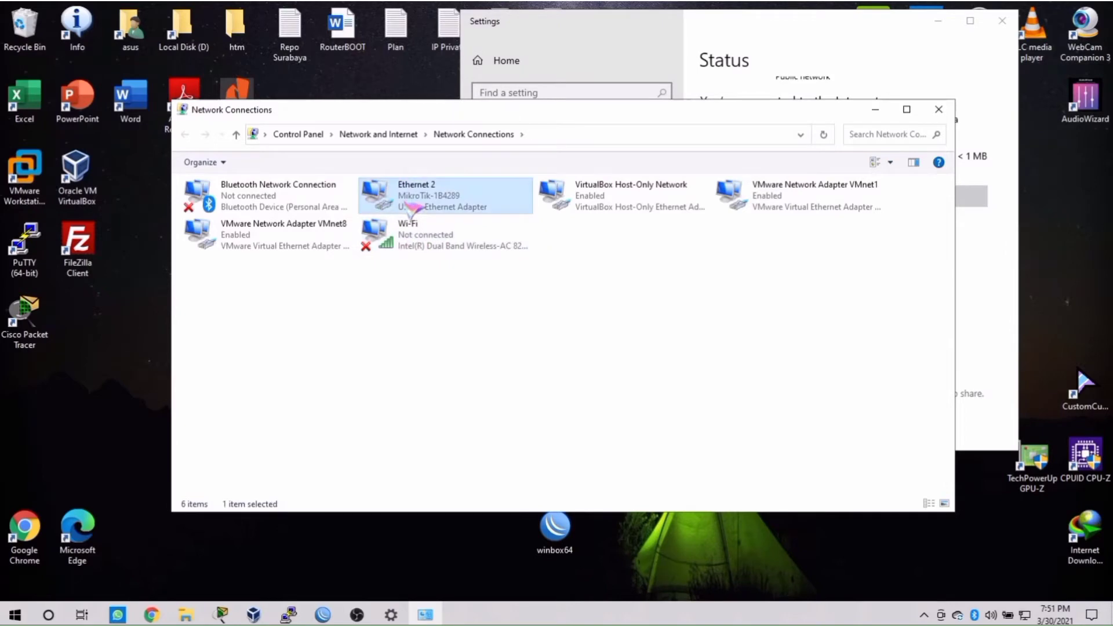
right_click(519, 189)
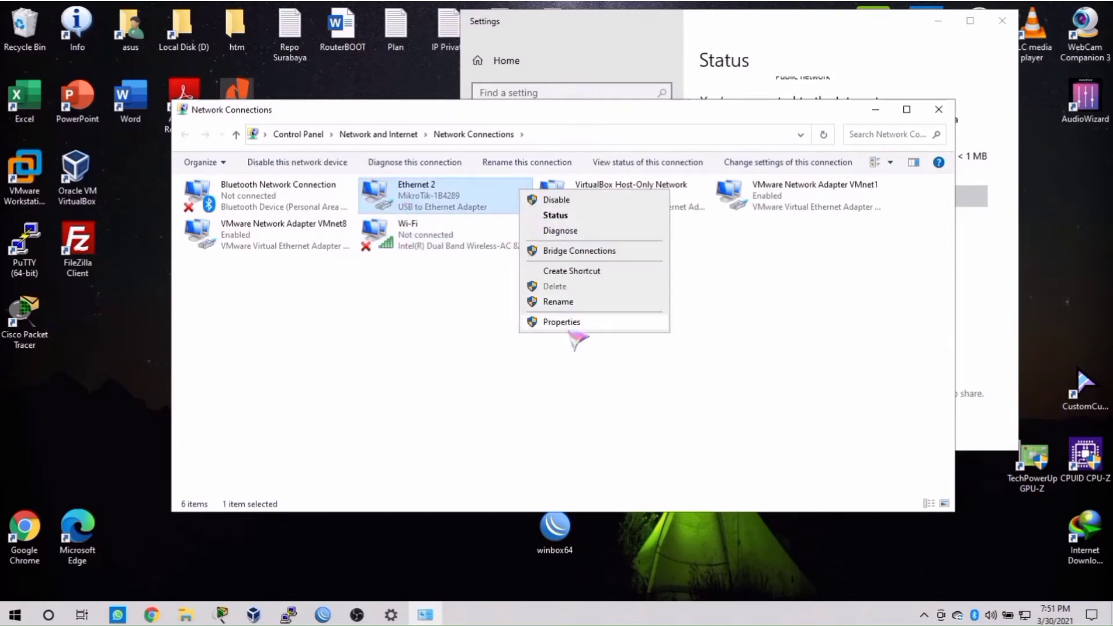
click(573, 326)
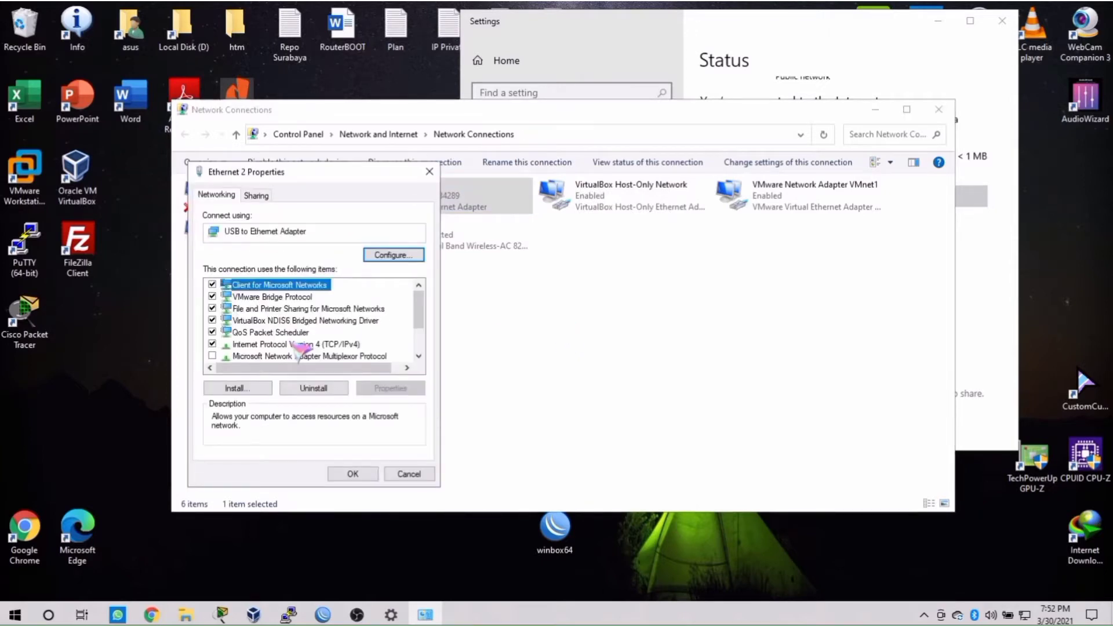
click(297, 345)
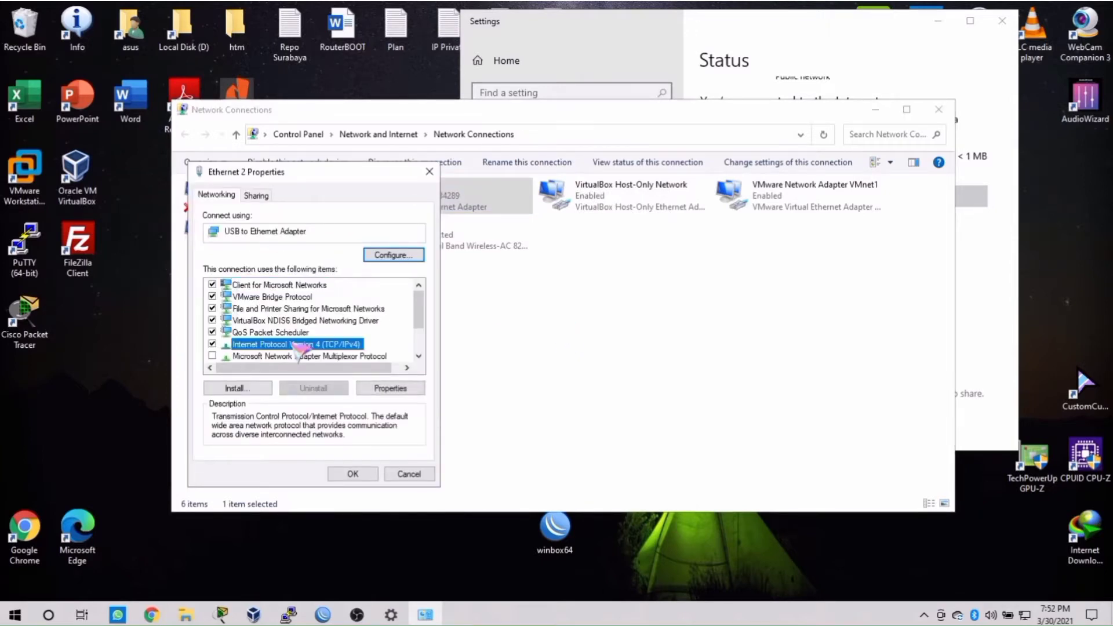
double_click(296, 344)
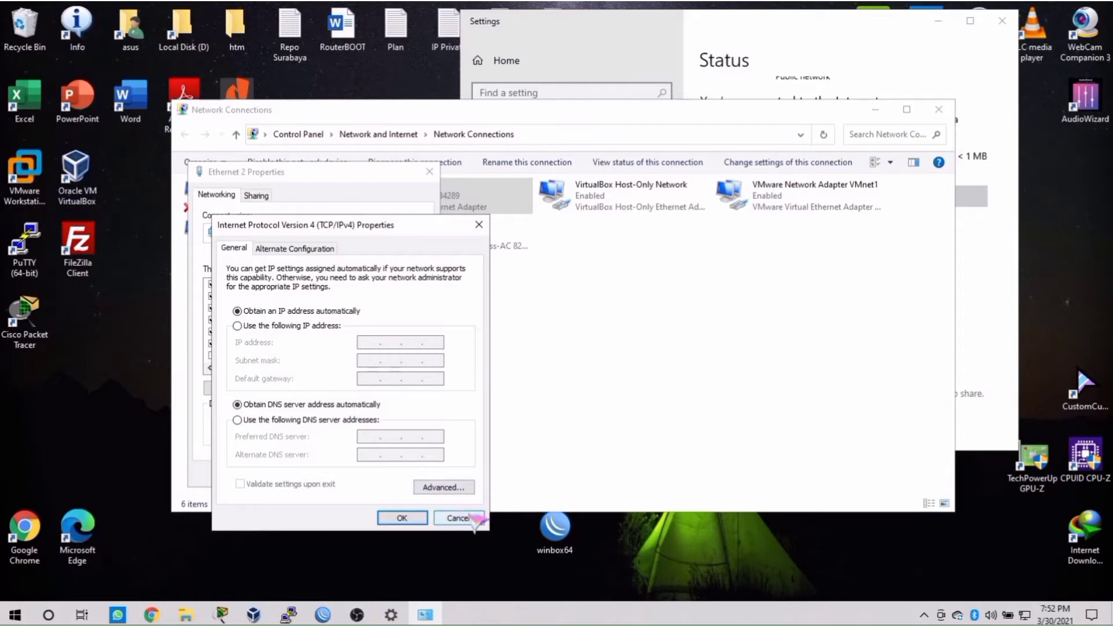
click(472, 518)
click(428, 474)
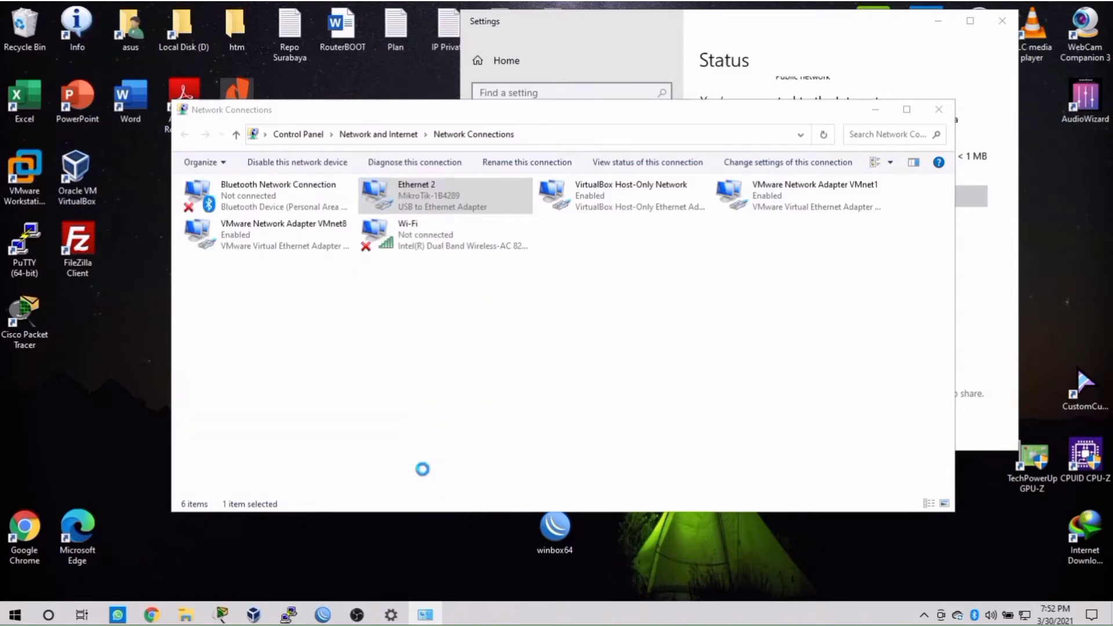
Step: Show Ethernet 2 connection details: IPv4 192.168.88.254, gateway 192.168.88.1
right_click(464, 193)
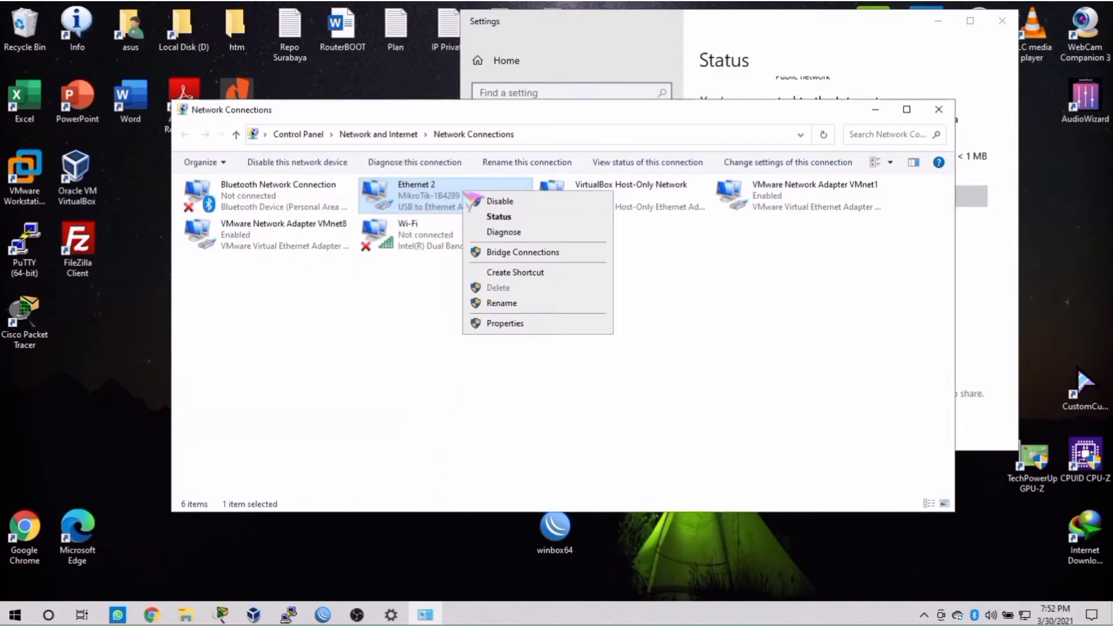
click(503, 216)
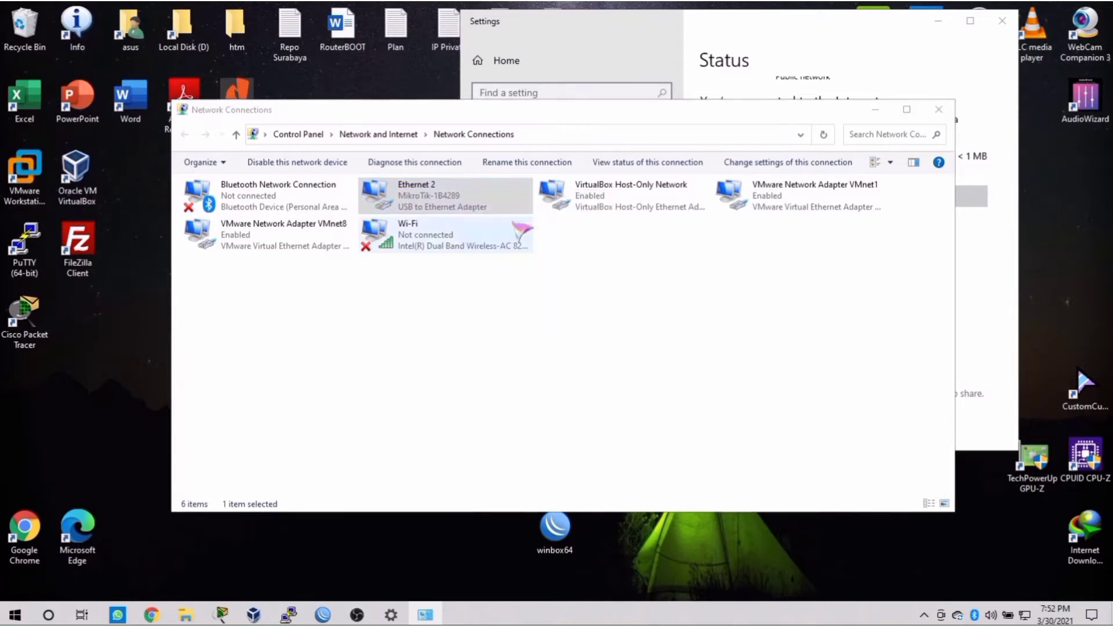
click(481, 300)
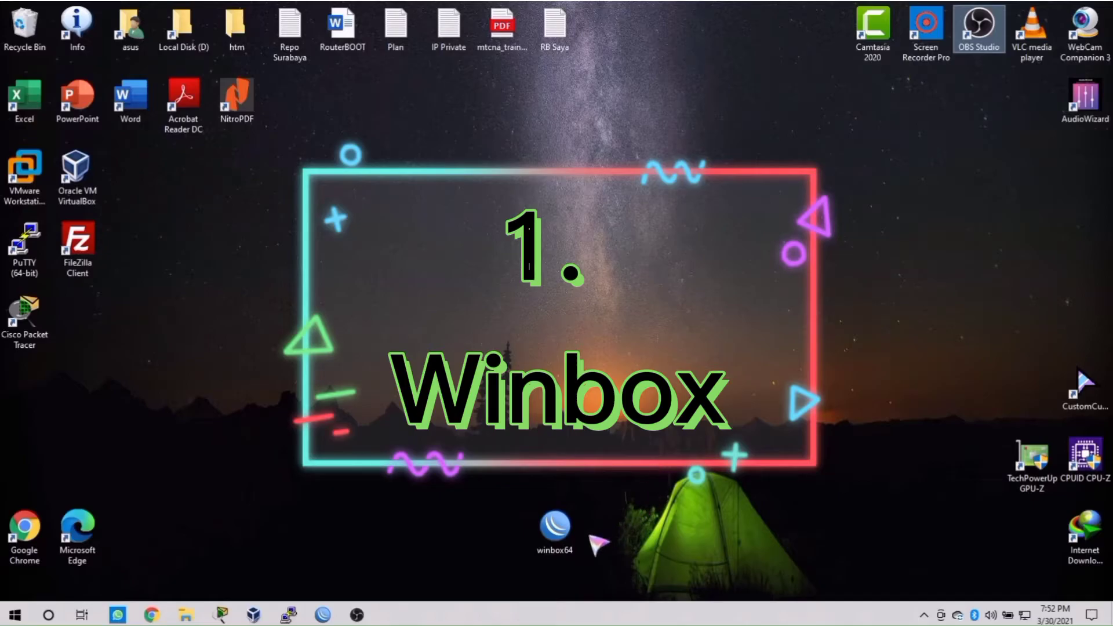
Step: Launch winbox64, select neighbor 192.168.88.1 and connect with login admin
double_click(567, 535)
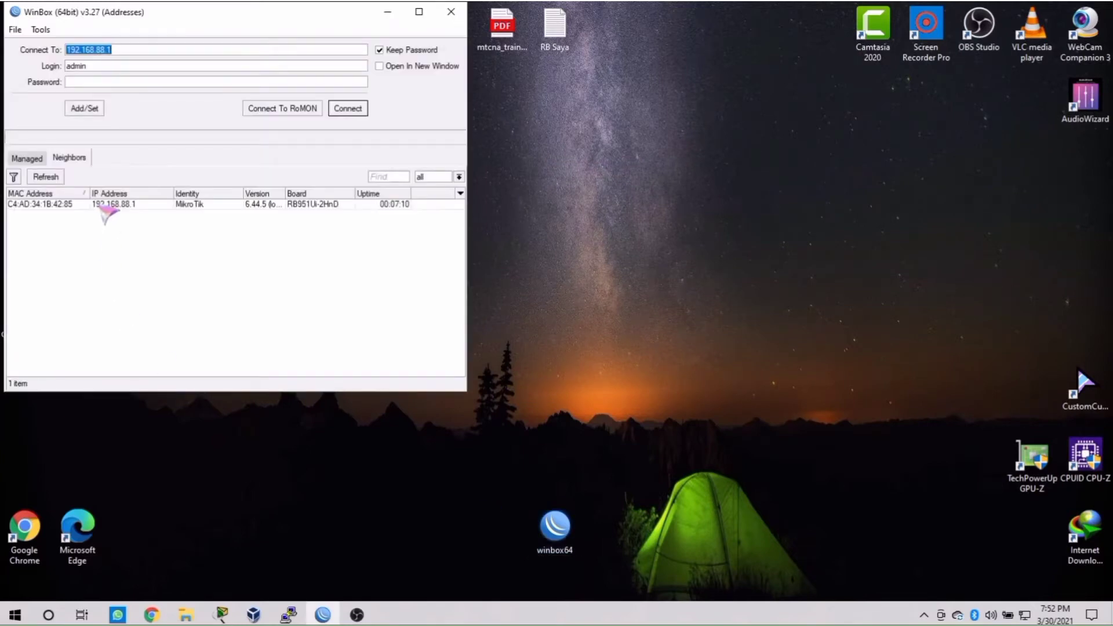
click(167, 206)
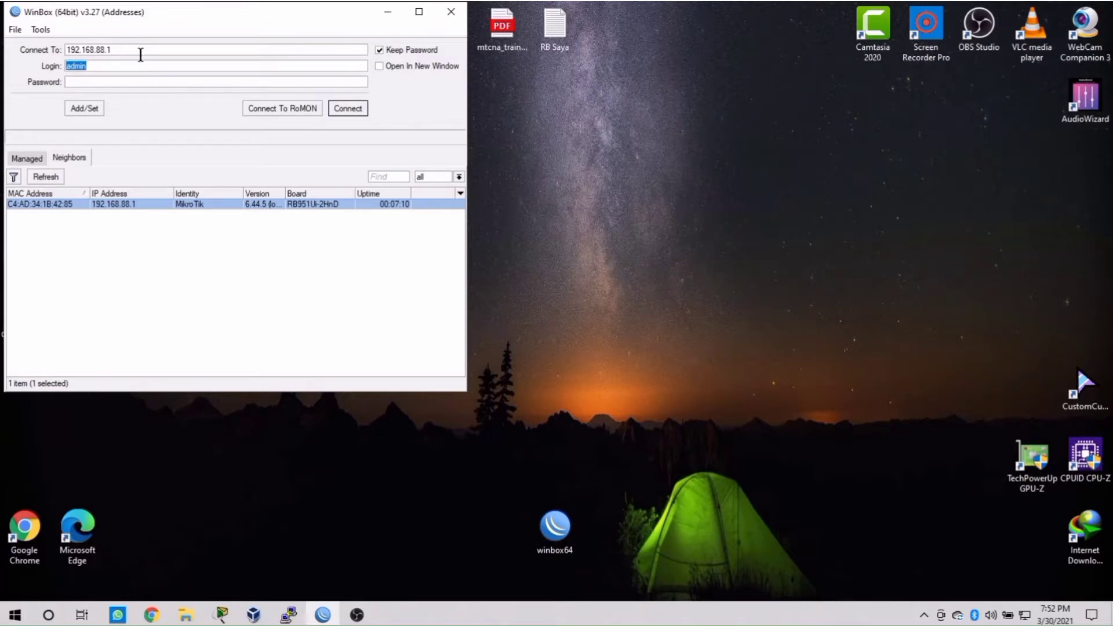
click(139, 65)
click(364, 113)
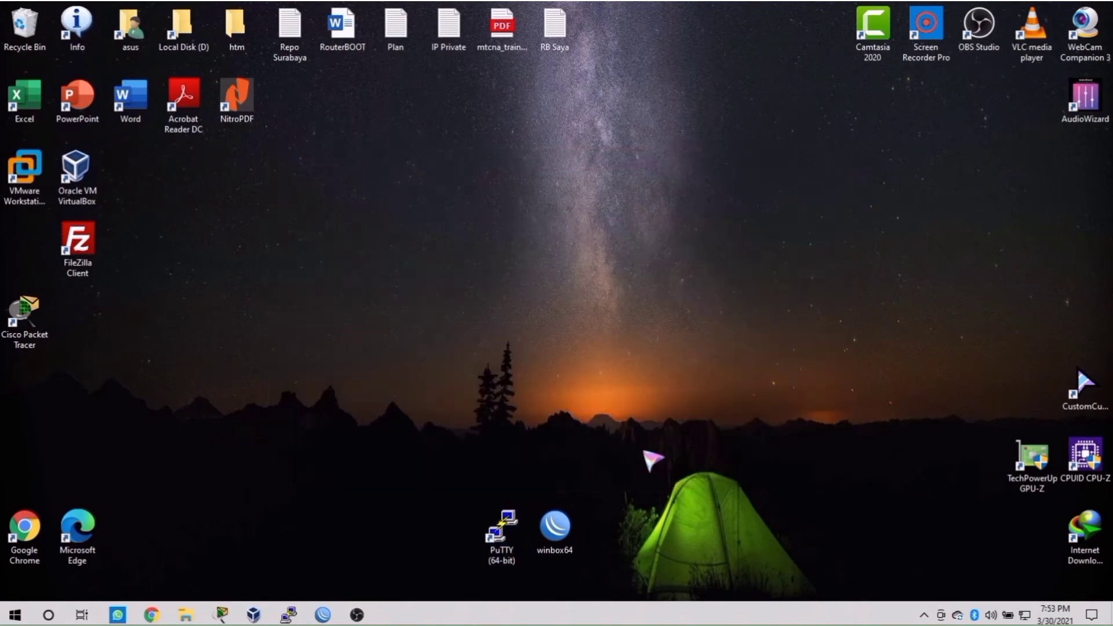
Step: SSH to 192.168.88.1 on port 22 in PuTTY, accept the new host key, enter login admin
double_click(510, 554)
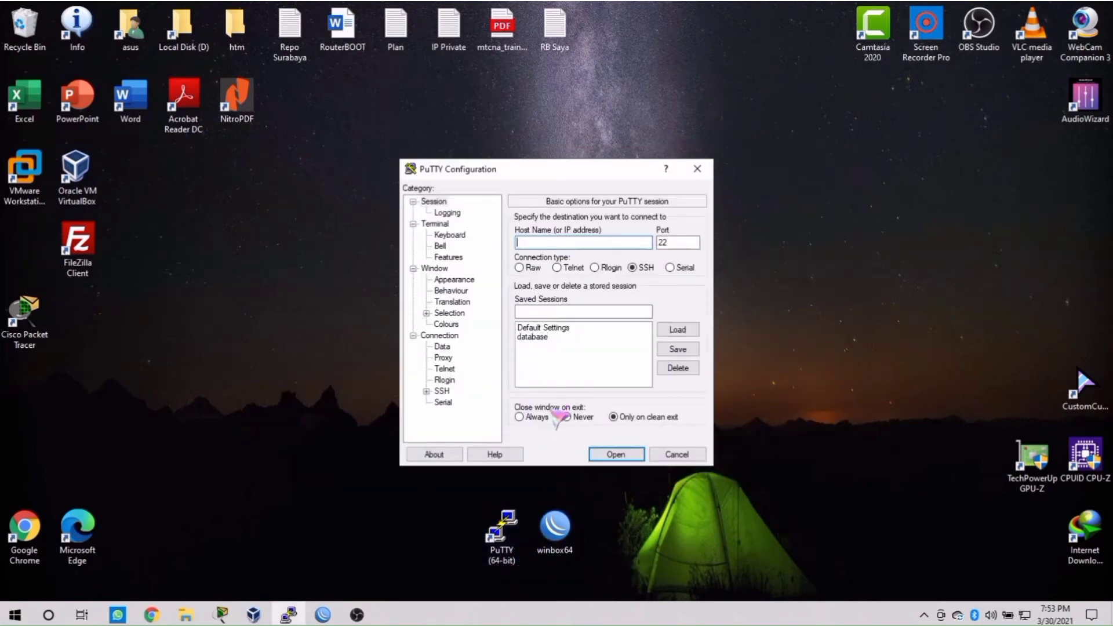
text(192.168.88.1)
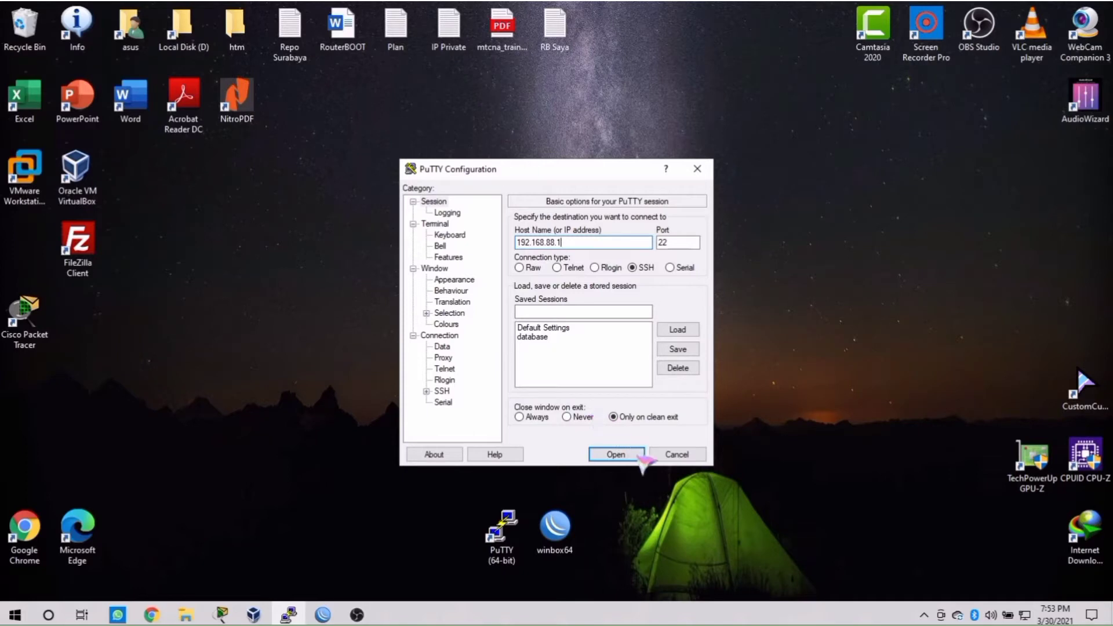
click(637, 455)
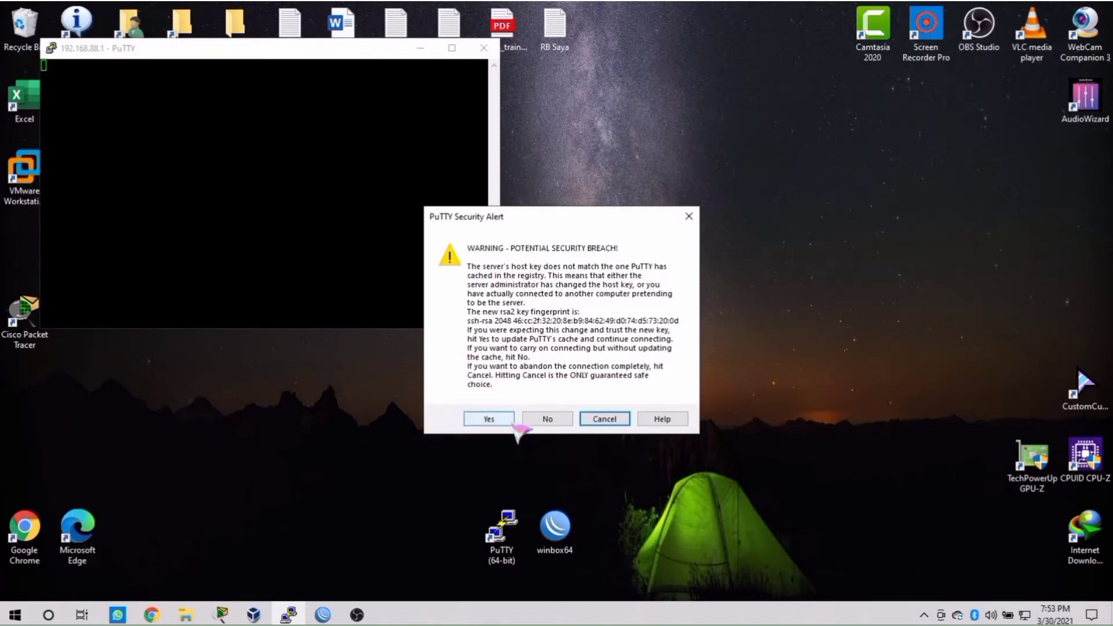
click(488, 419)
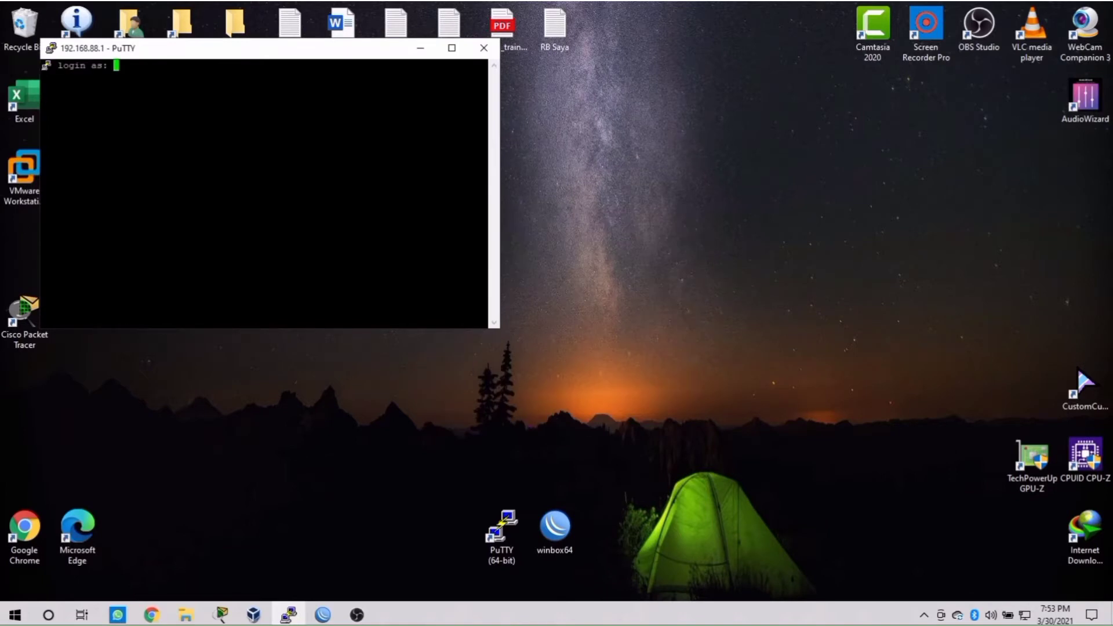
text(admin)
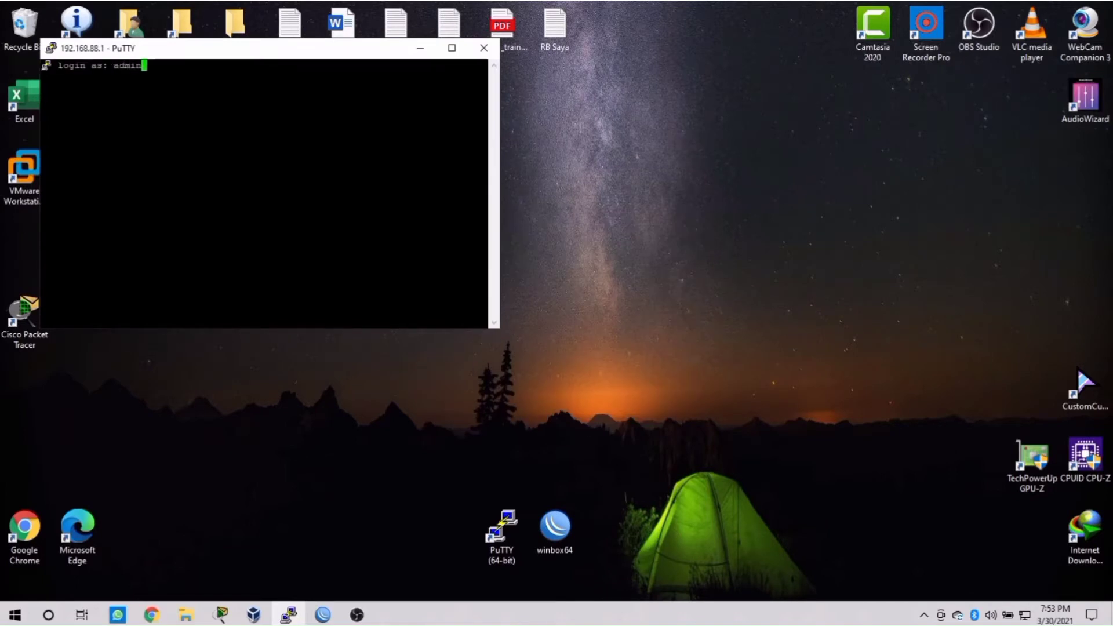
key(Return)
key(Return)
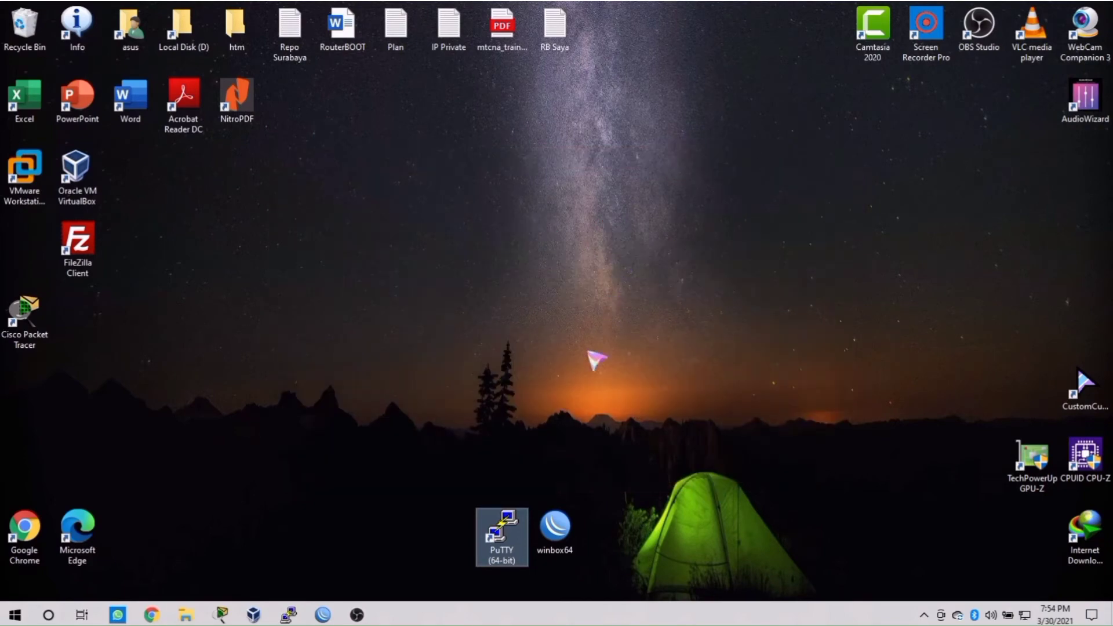
Step: Start a PuTTY Telnet session to 192.168.88.1 on port 23 and enter login admin
double_click(514, 520)
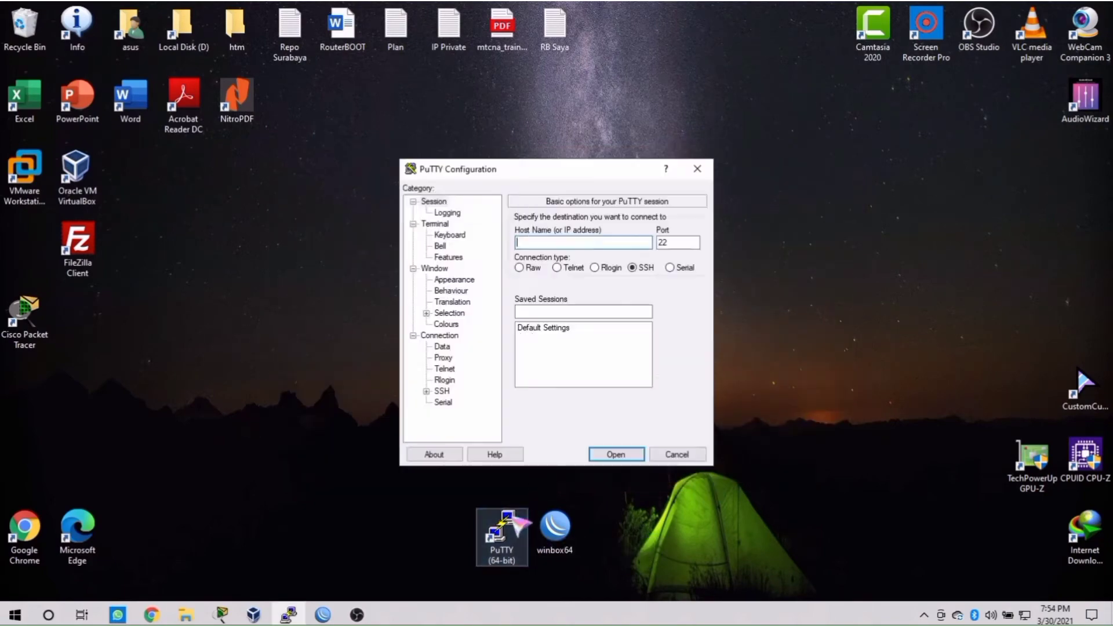
text(192.168.88.1)
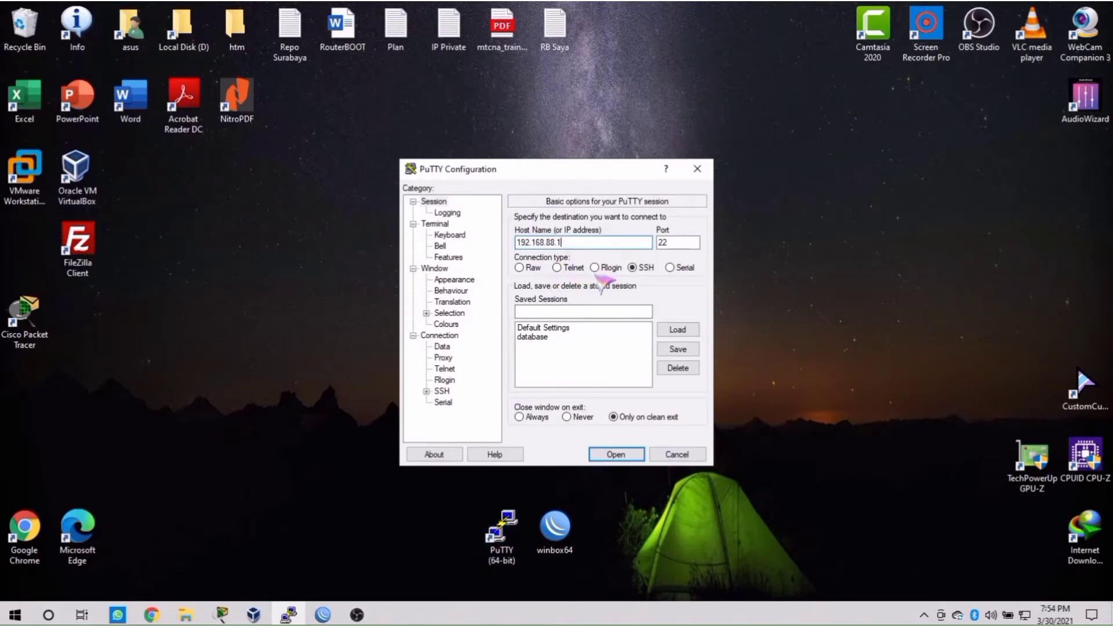
click(579, 268)
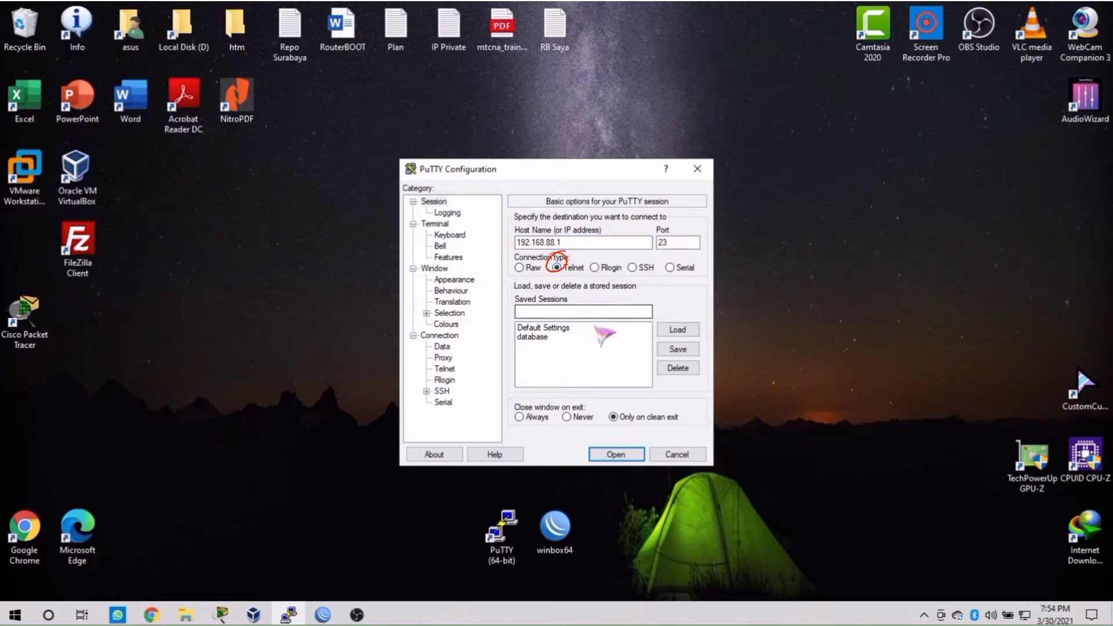
click(641, 456)
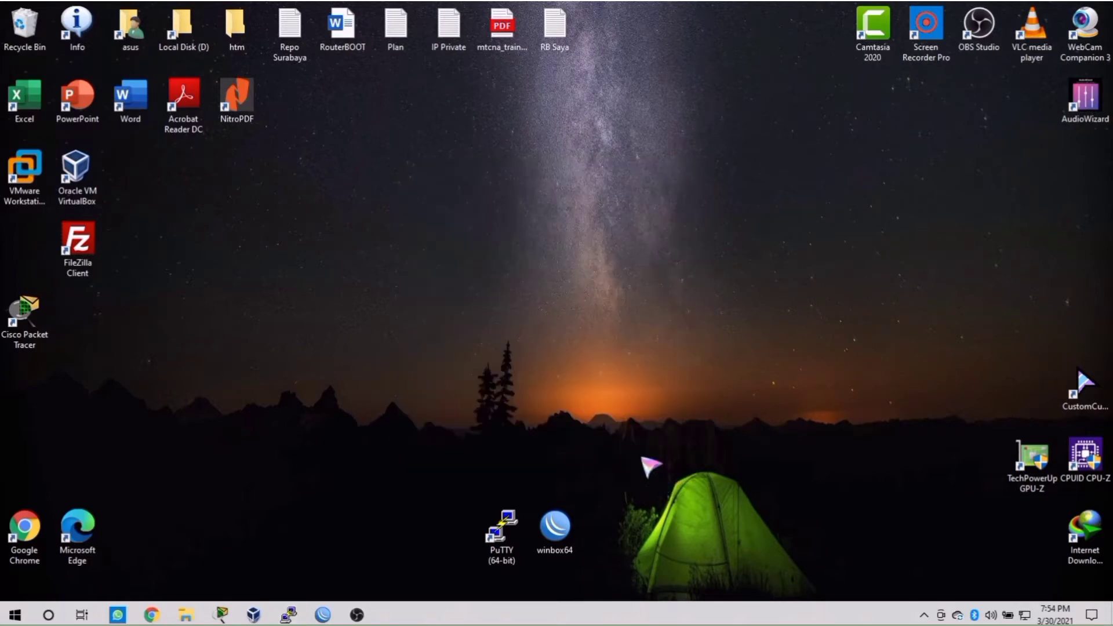
text(admin)
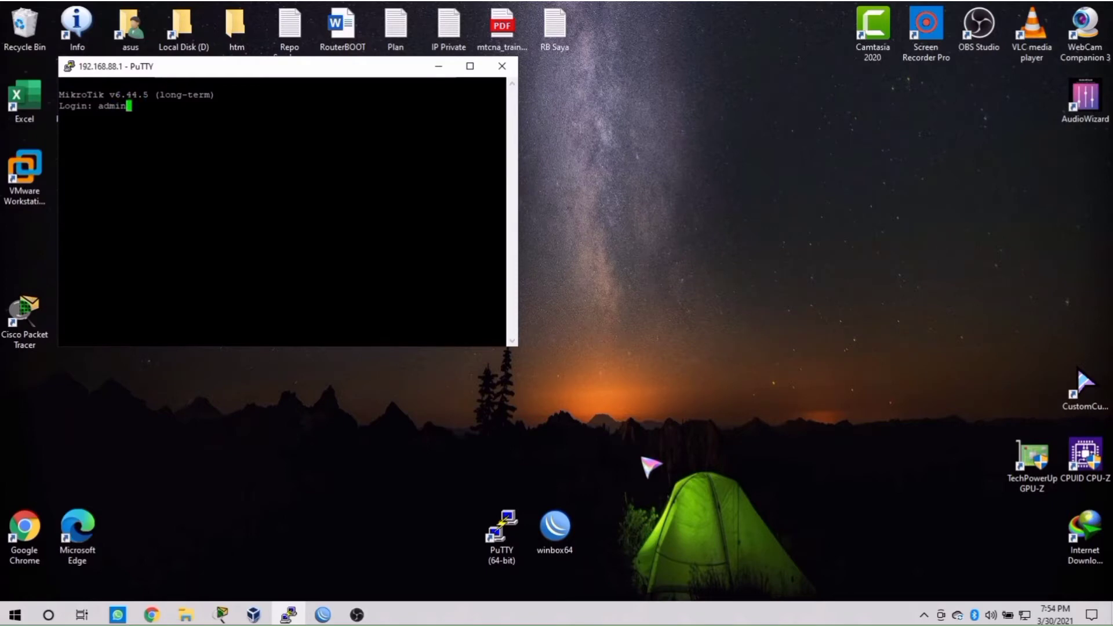
key(Return)
key(Return)
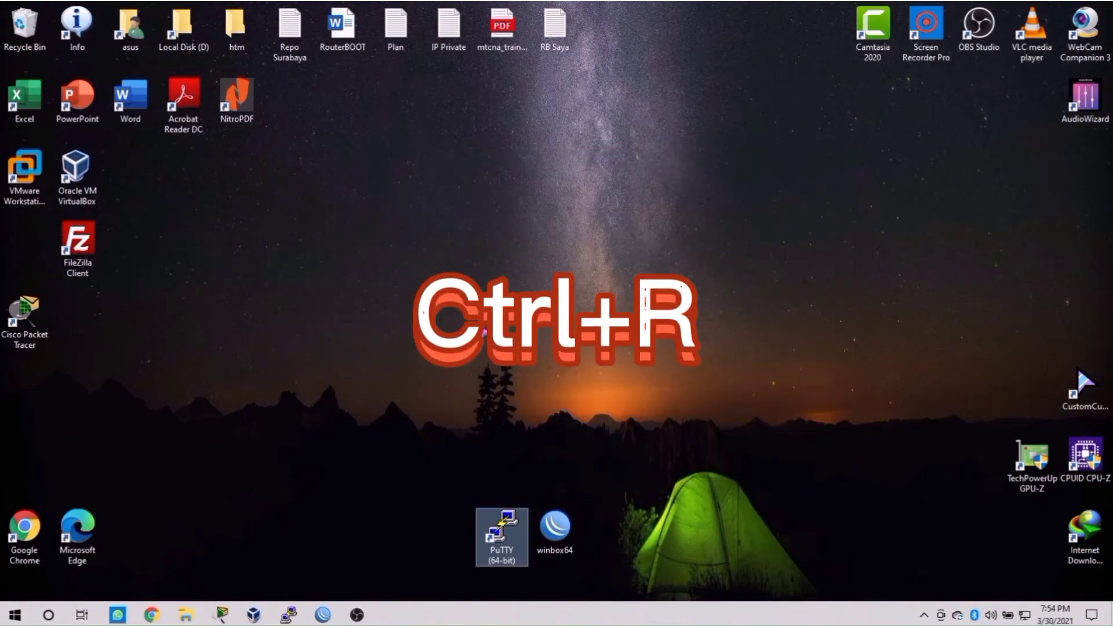
Step: Launch Command Prompt via Run with 'cmd'
key(super+r)
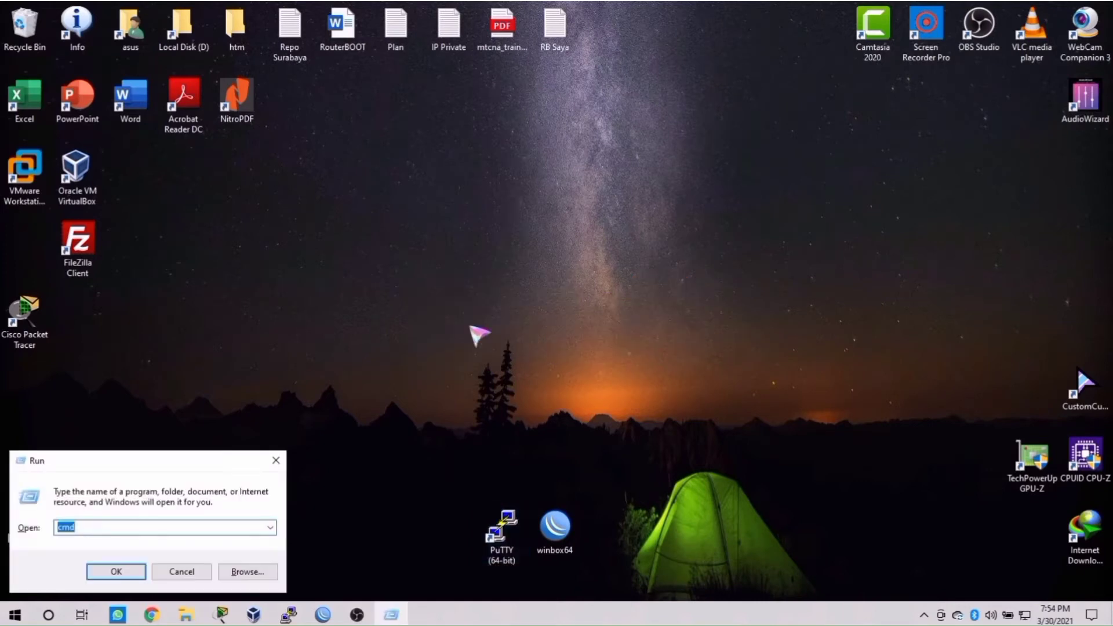
text(cmd)
key(Return)
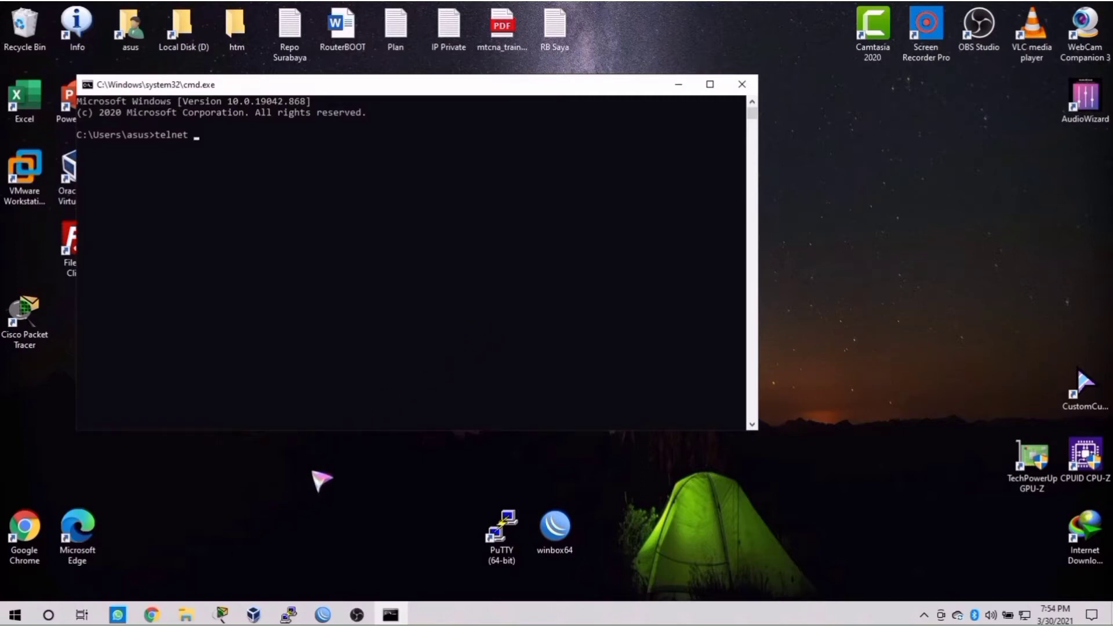
Step: Enable the Telnet Client feature in Turn Windows features on or off
click(316, 472)
key(super)
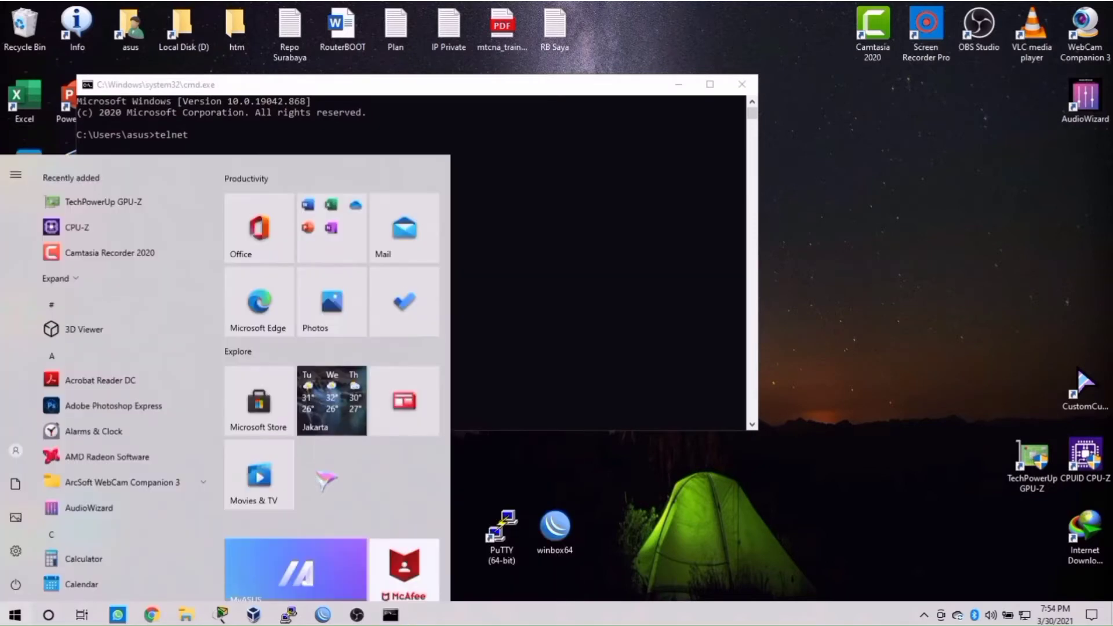
text(windows feature)
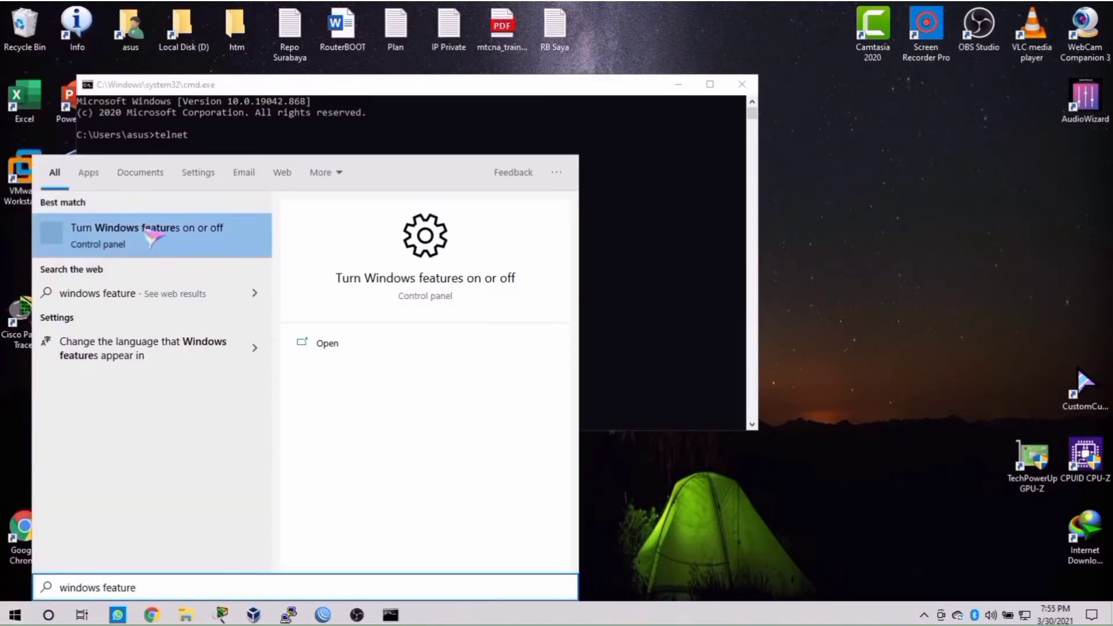
click(155, 243)
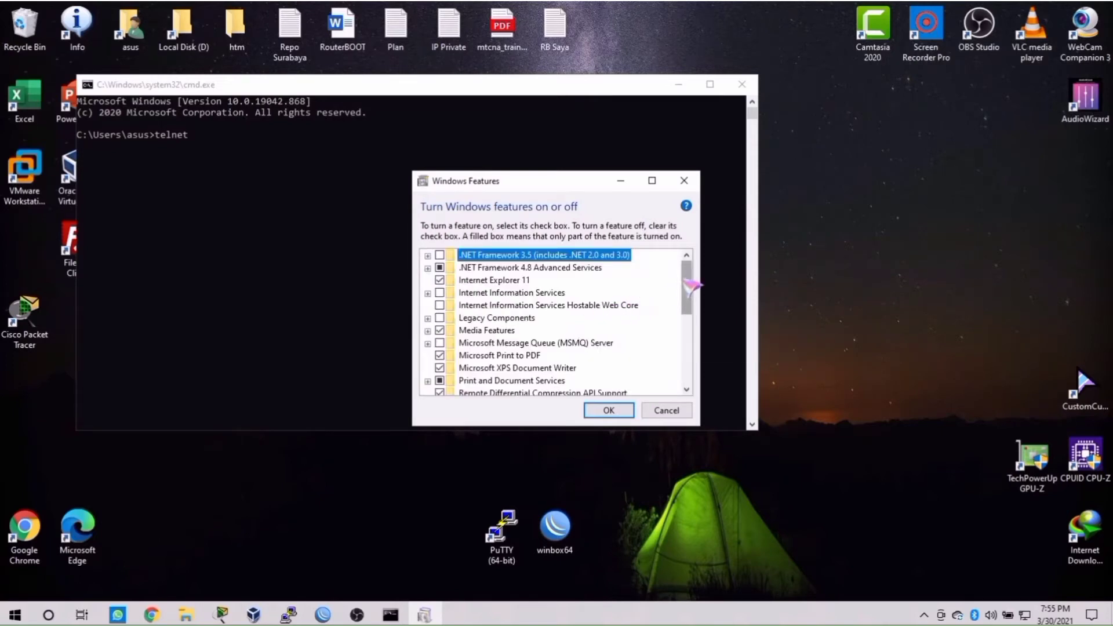
drag(691, 286, 690, 316)
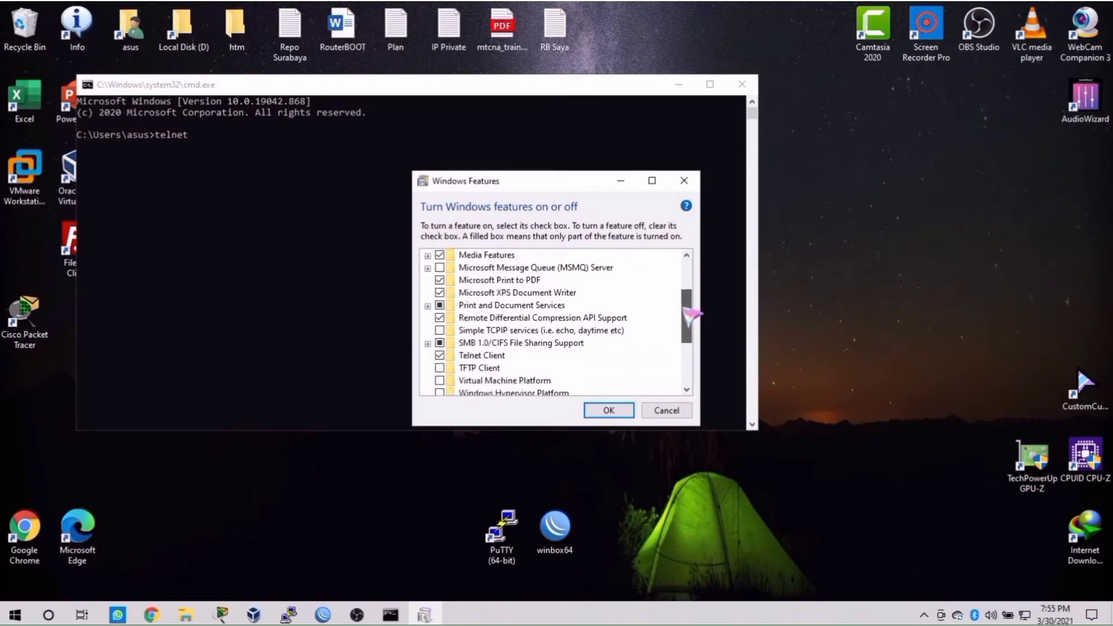
click(497, 359)
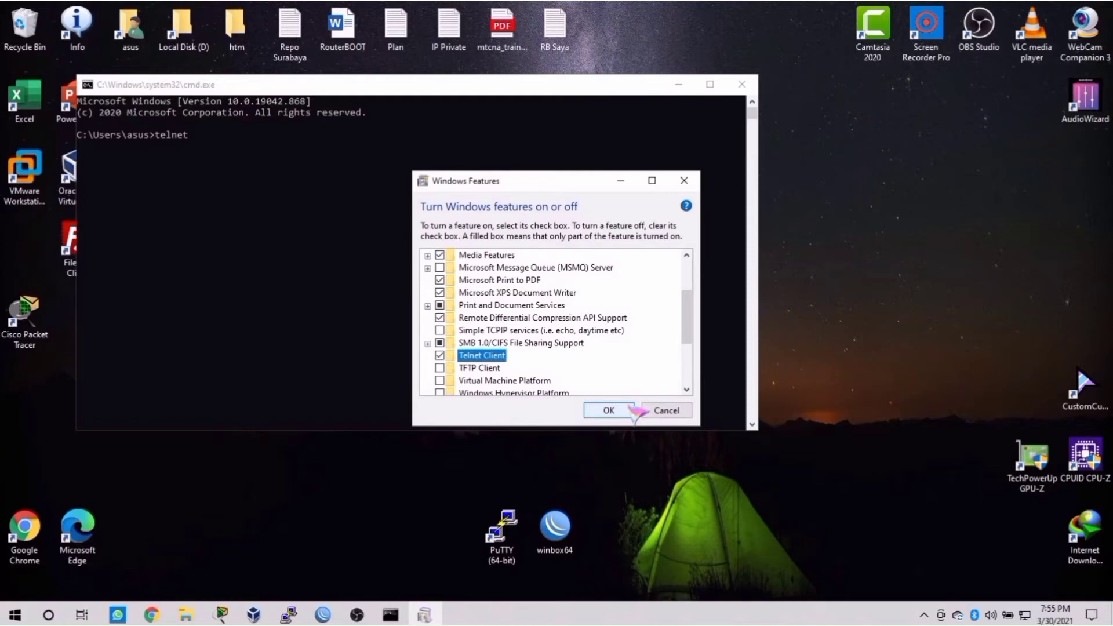
click(631, 407)
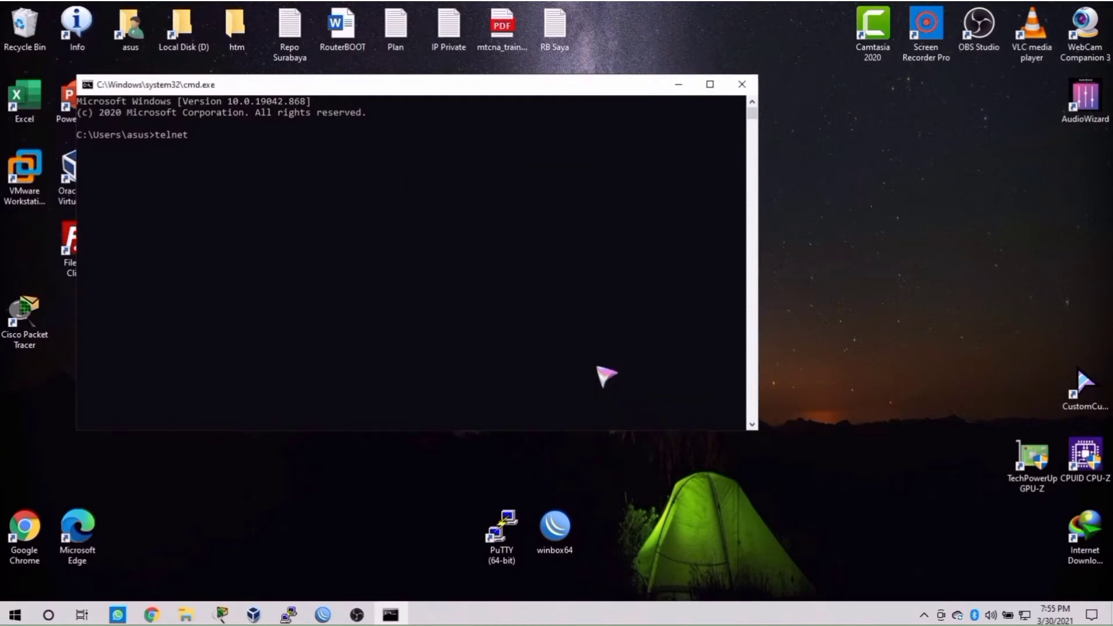
Step: Telnet to 192.168.88.1 from Command Prompt and log in as admin
text(192.16)
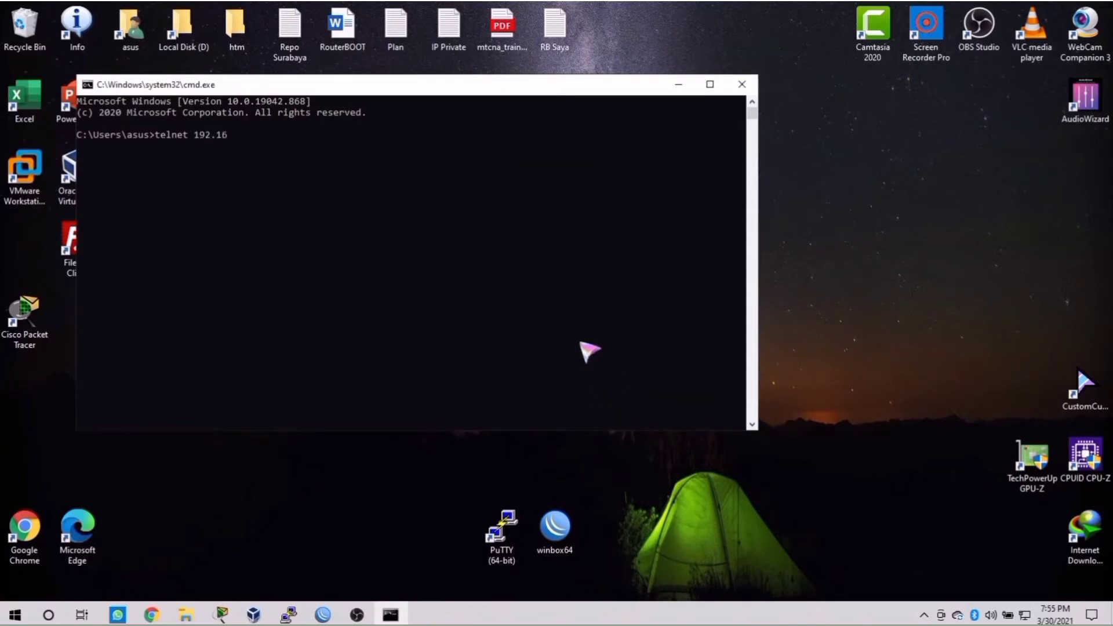
text(8.88.1)
key(Return)
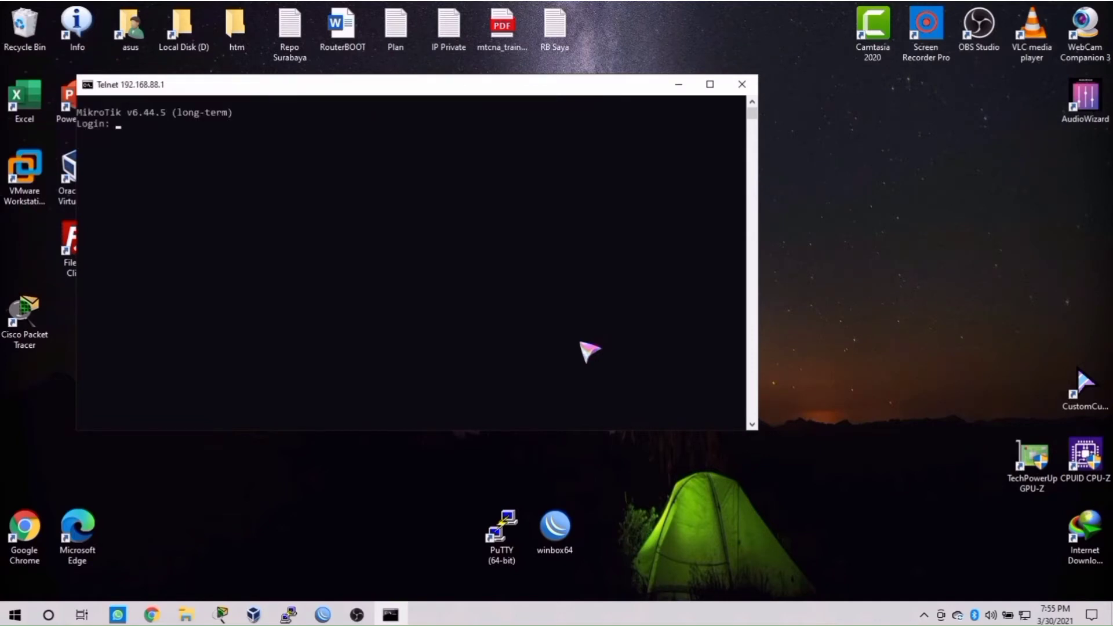
text(admin)
key(Return)
key(Return)
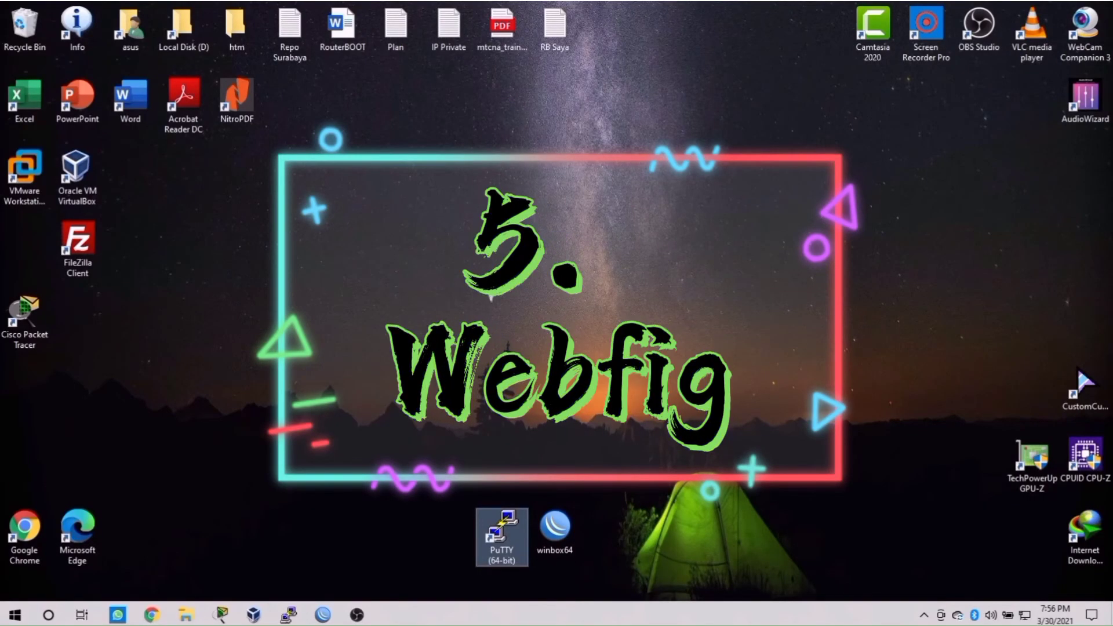
Step: Open Chrome and load the router's page at 192.168.88.1
double_click(32, 538)
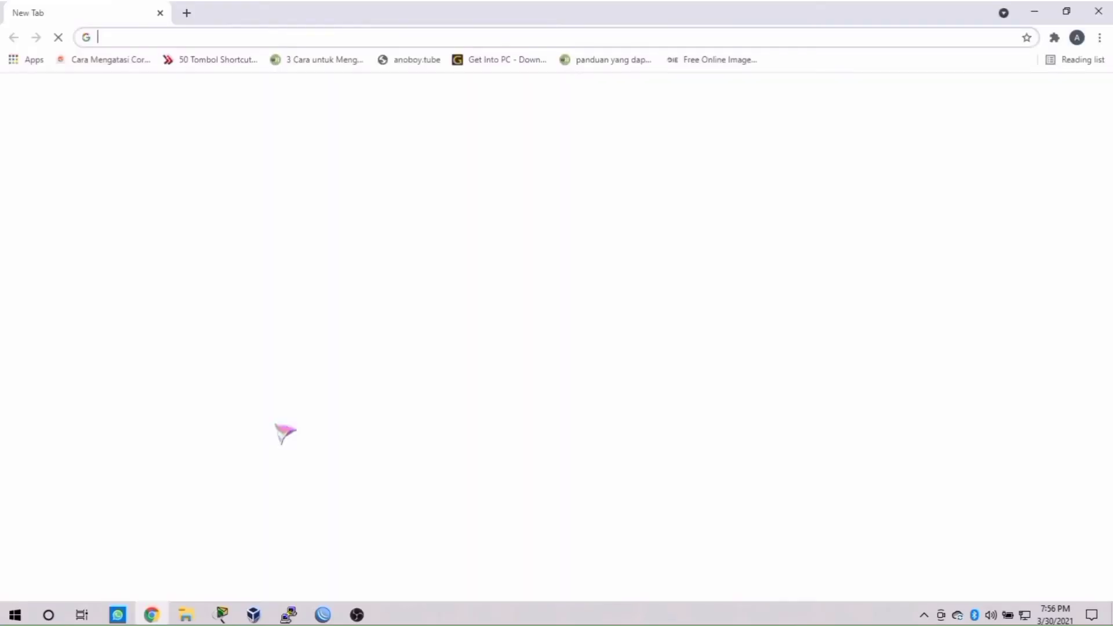
click(352, 44)
text(192.168.88.1)
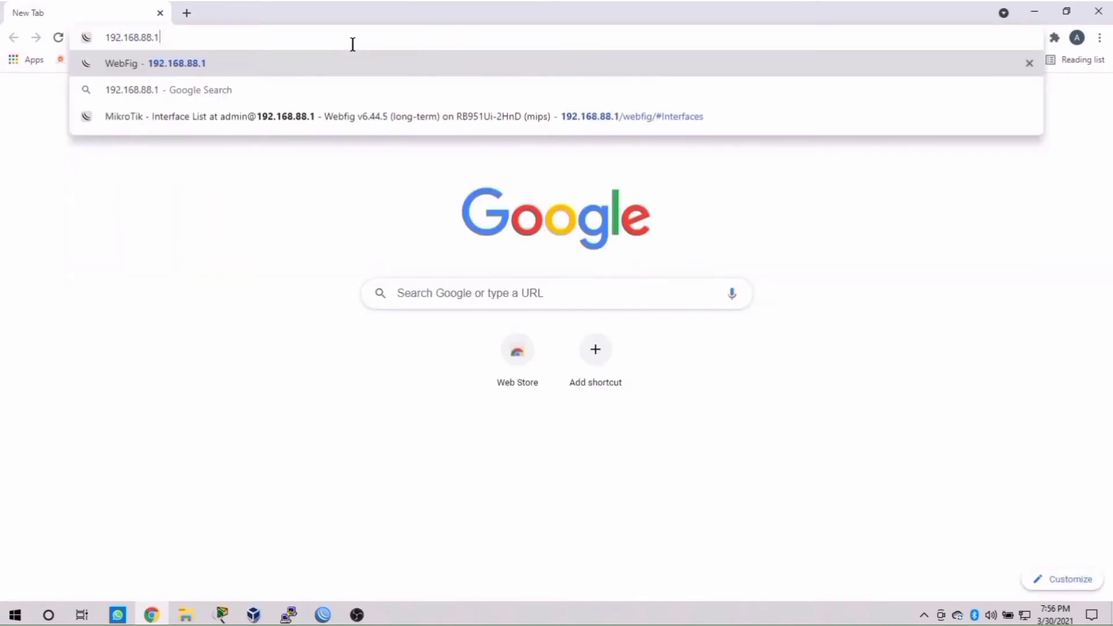
key(Return)
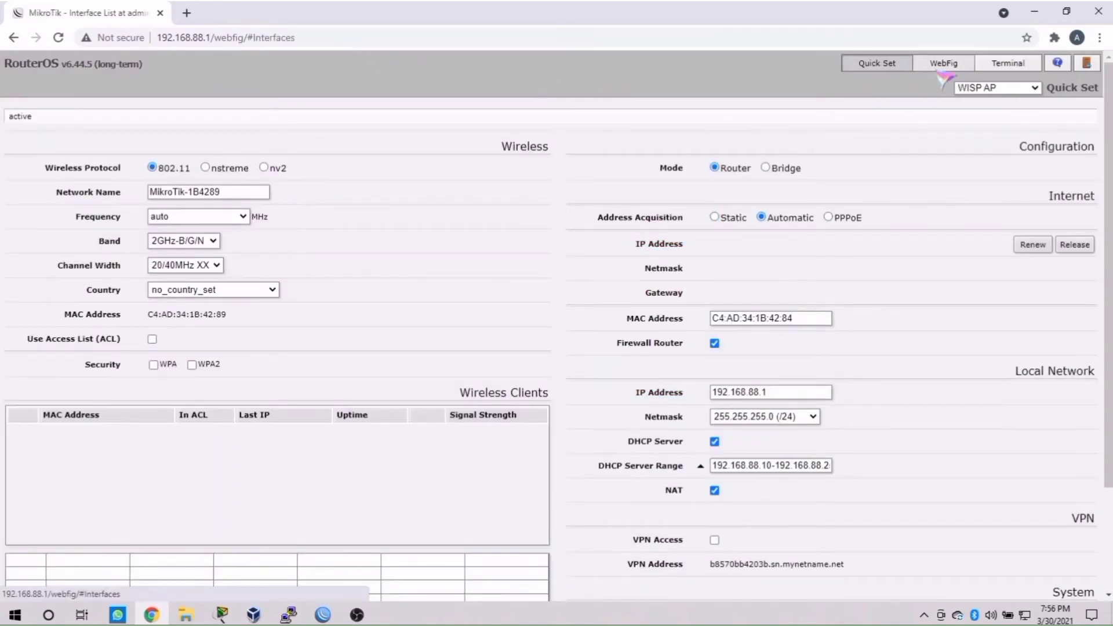
Step: Switch to WebFig, open Terminal, then log out and back in as admin
click(955, 63)
click(1011, 67)
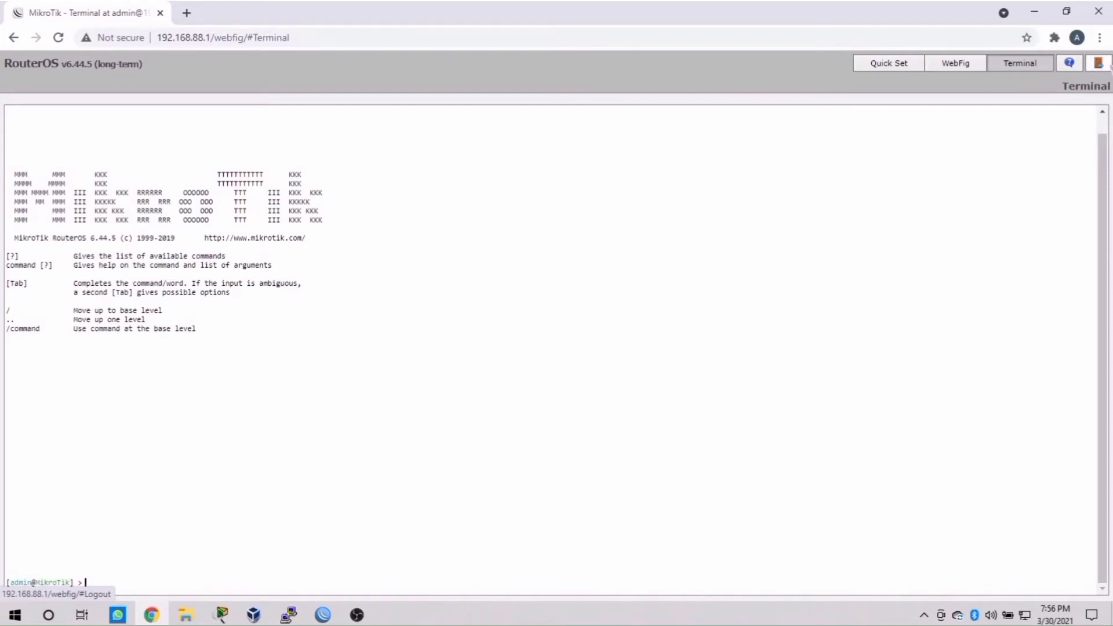
click(1108, 64)
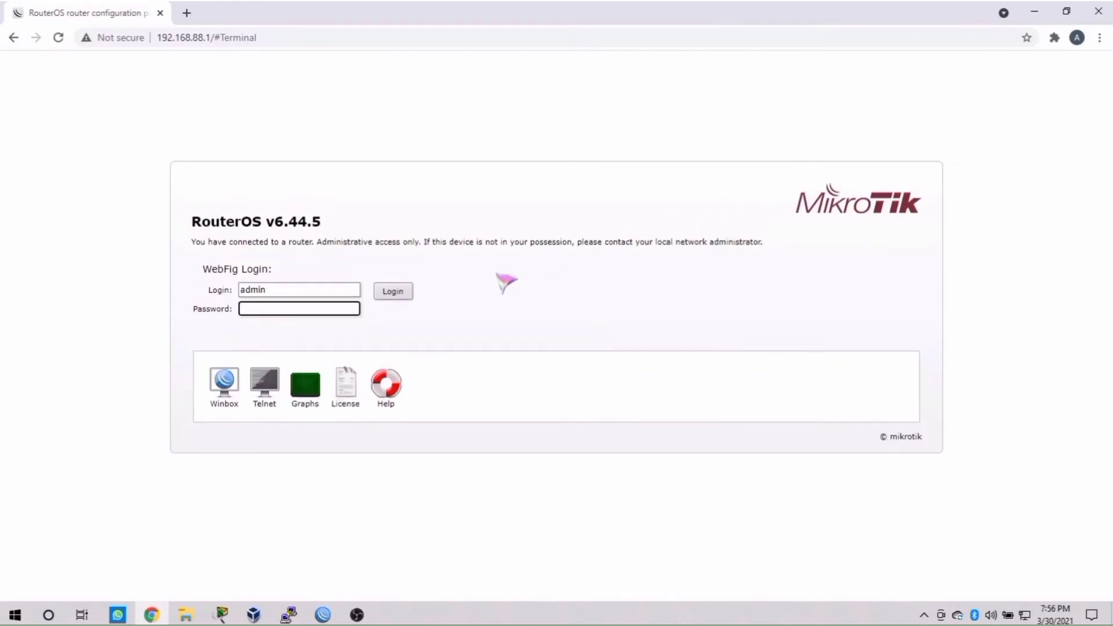
click(400, 293)
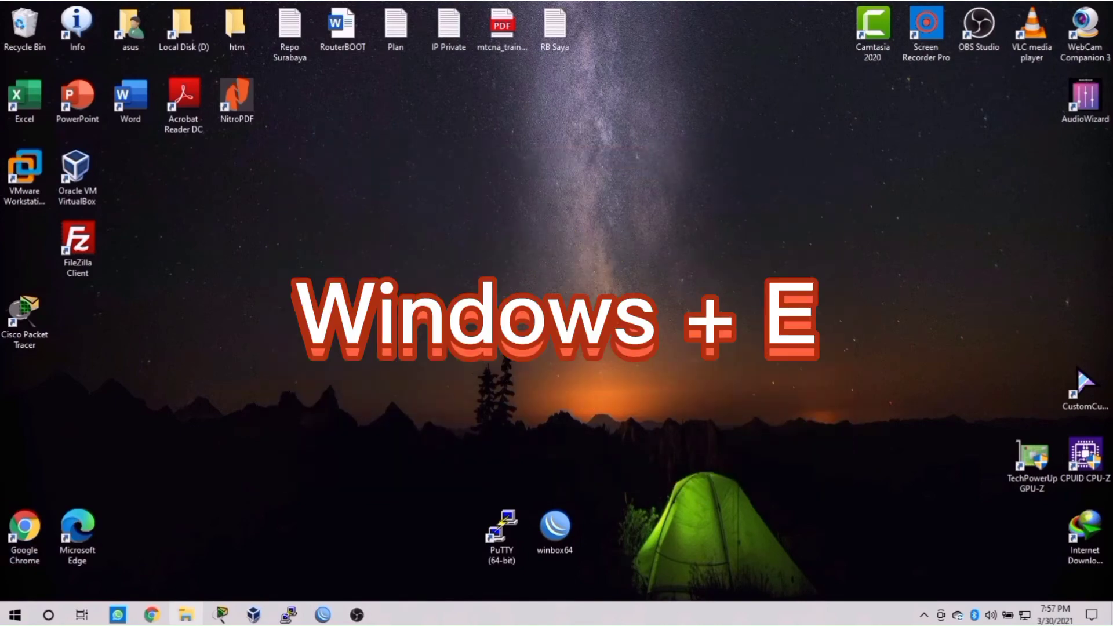
Step: Open ftp://192.168.88.1 in a new File Explorer window
key(super+e)
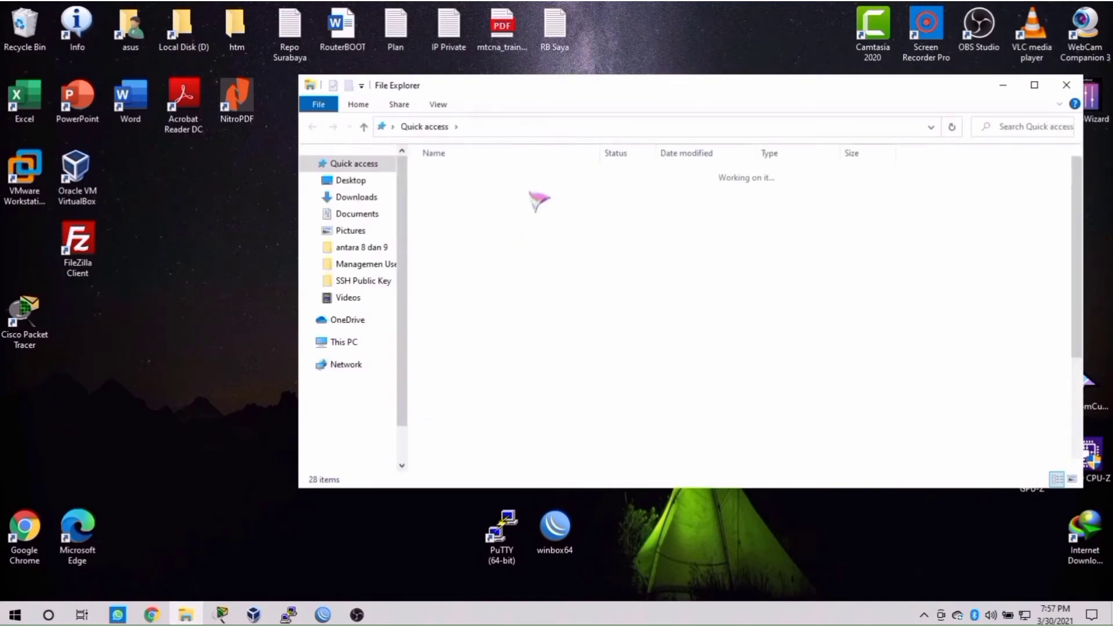
click(547, 126)
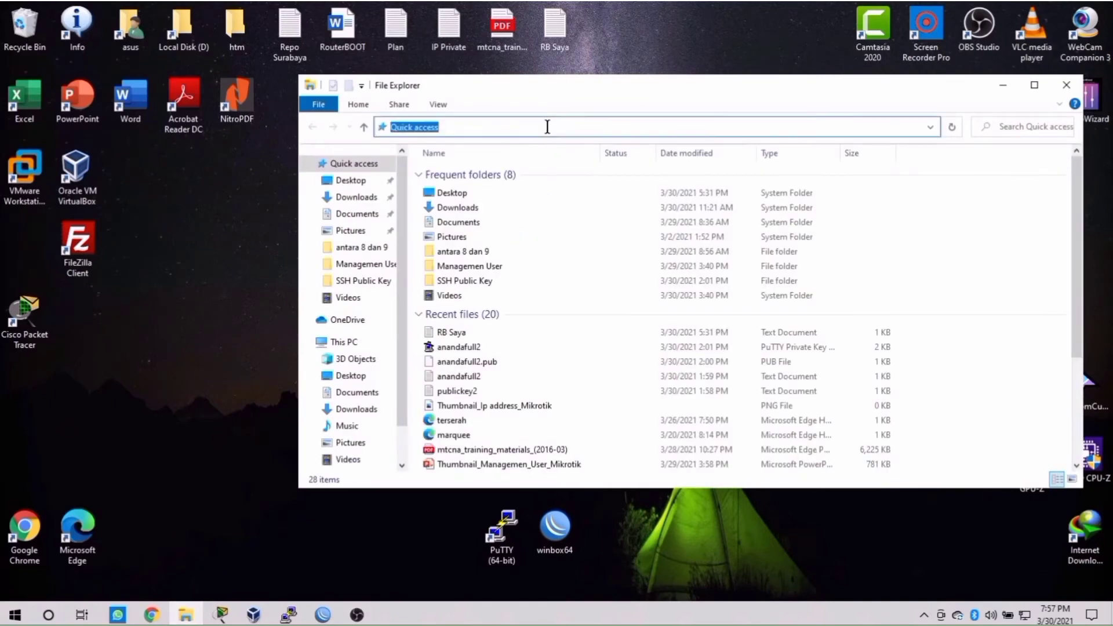
text(f)
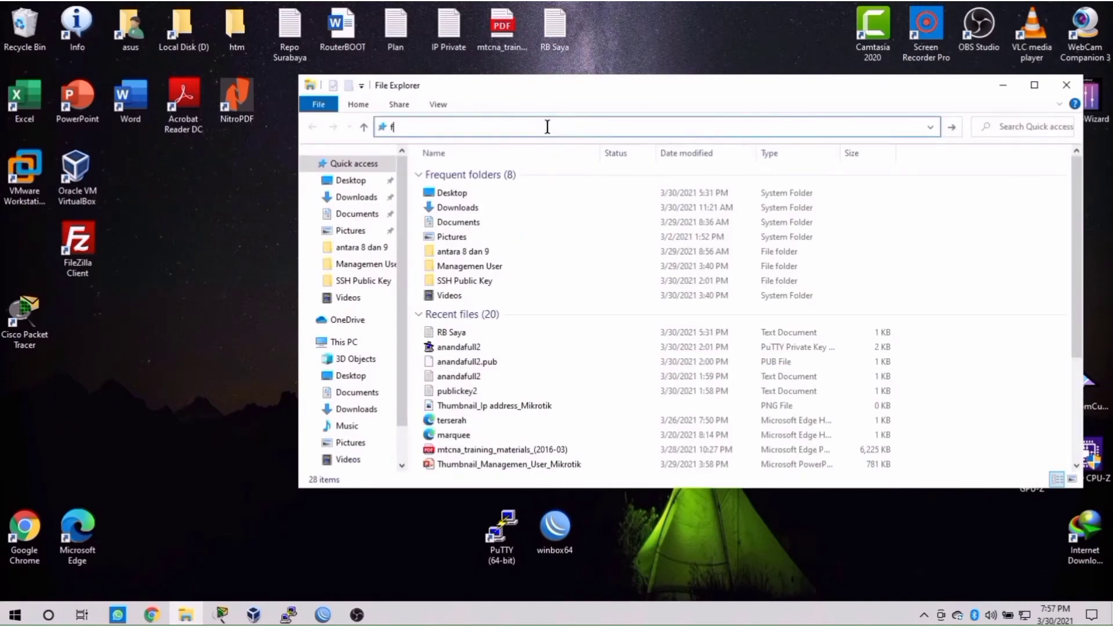
text(tp:)
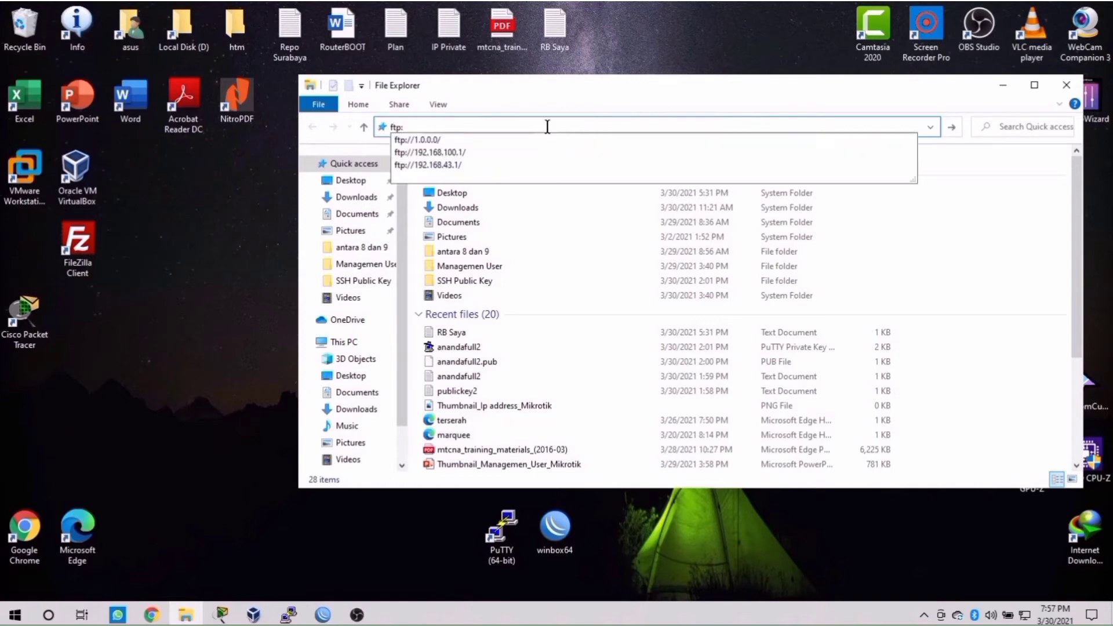
text(//192)
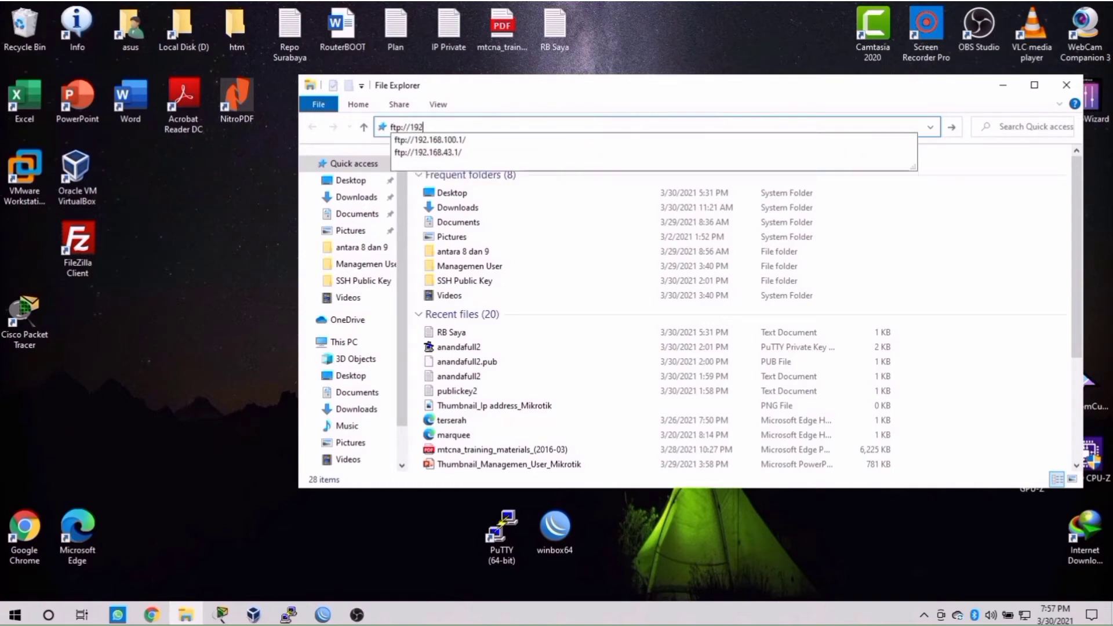
text(.168.88.1)
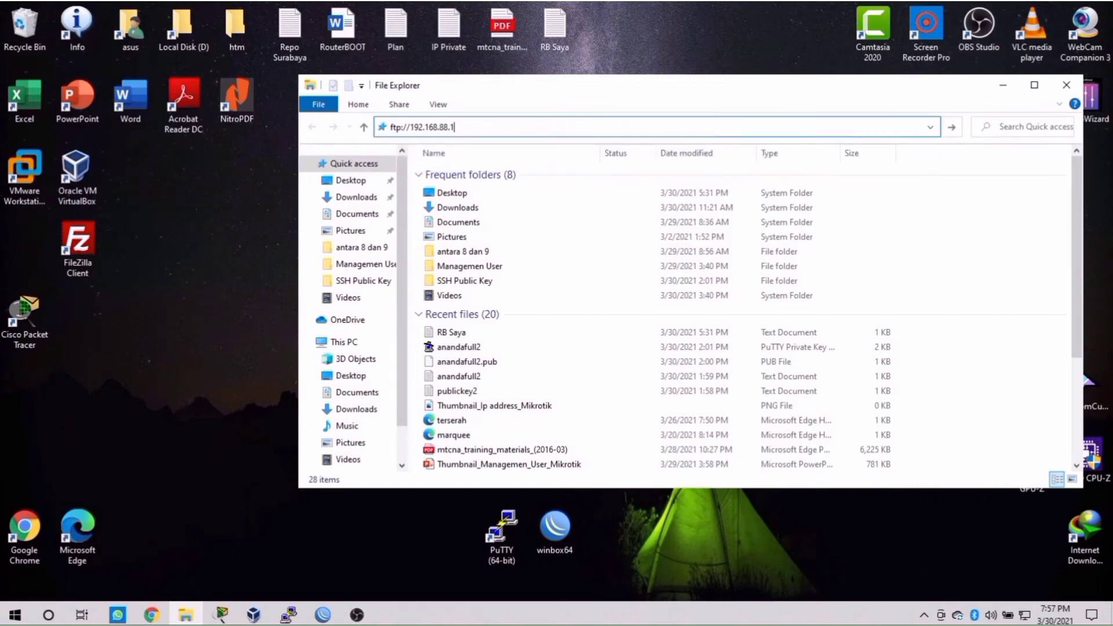
key(Return)
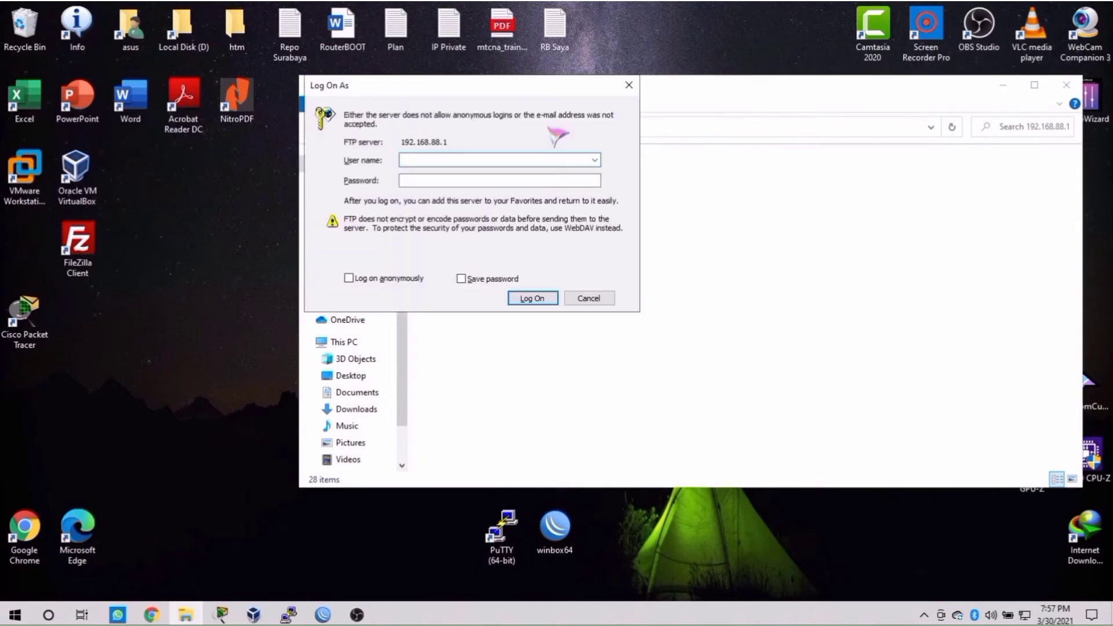
Step: Log on to the FTP server with user name admin
text(admin)
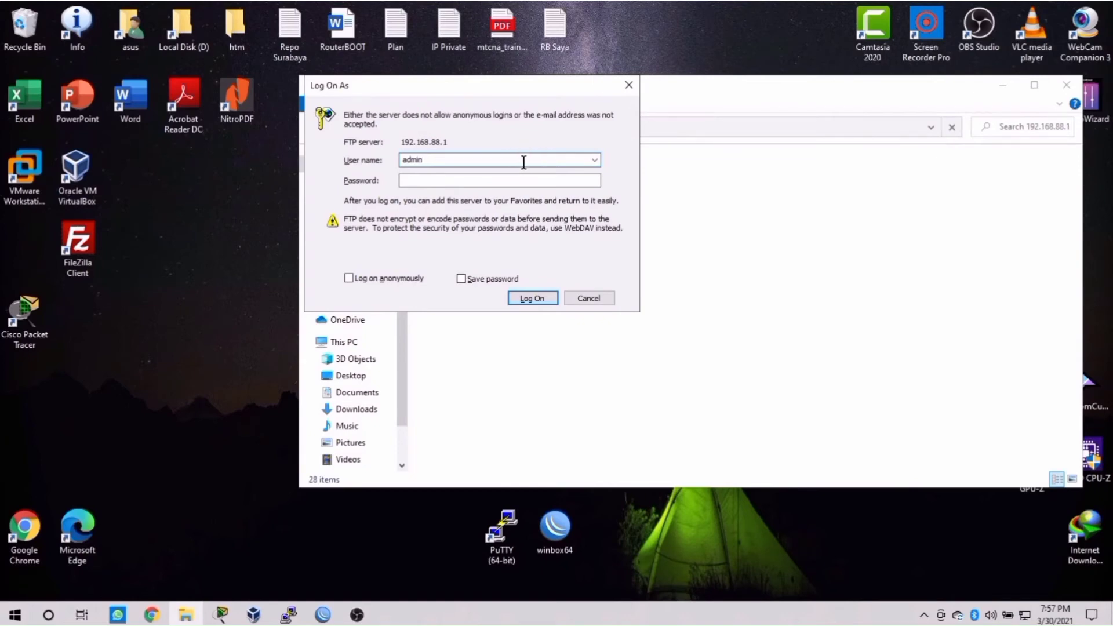
key(Return)
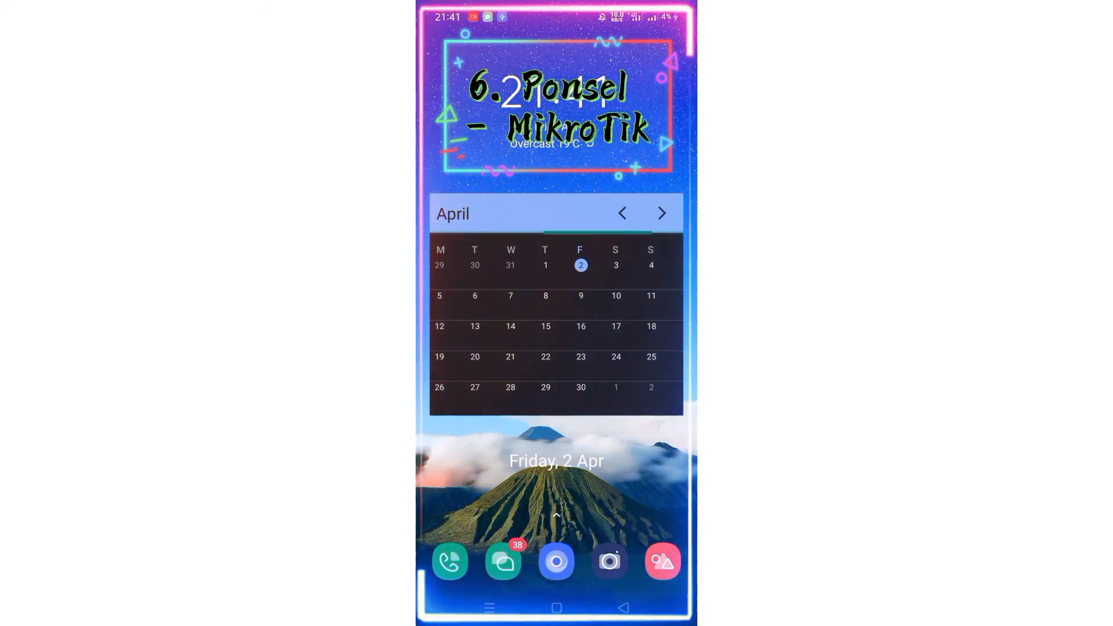
Step: Swipe to the Android home page with the Files and Google app folders
drag(669, 258, 487, 256)
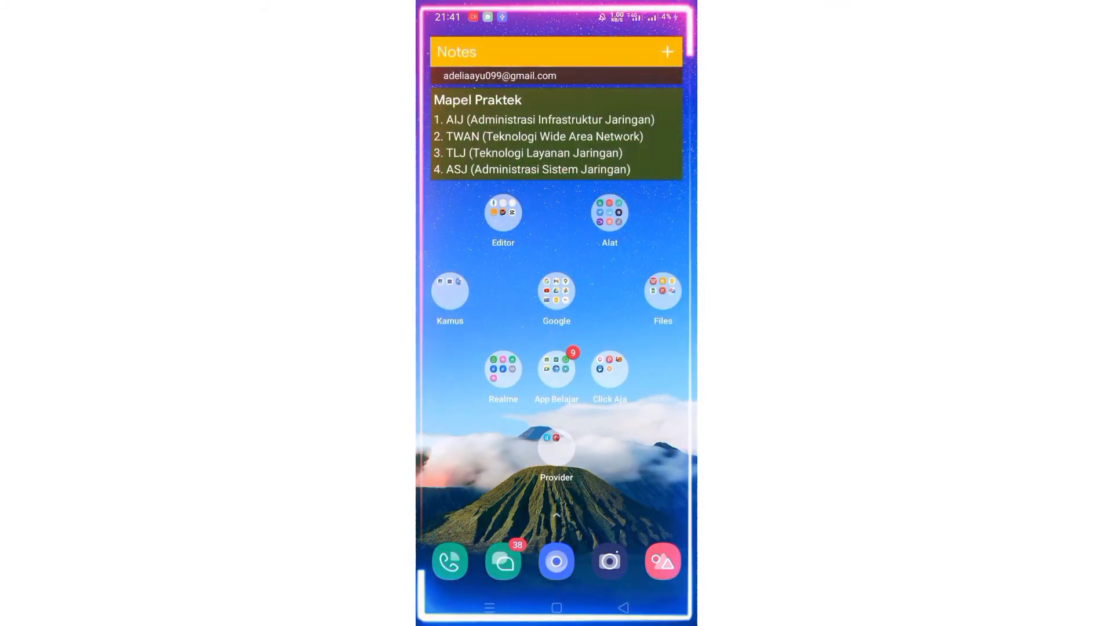